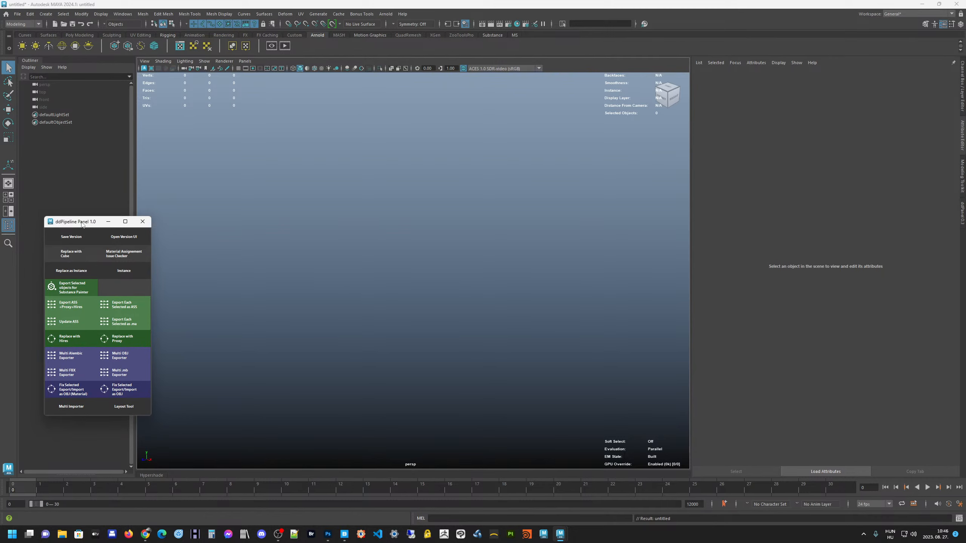
# Open the Multi Importer and sort the files of the arnoldLibrary proxy folder by name
pyautogui.moveTo(82, 224)
pyautogui.mouseDown()
pyautogui.moveTo(533, 219)
pyautogui.moveTo(128, 217)
pyautogui.moveTo(77, 231)
pyautogui.mouseUp()
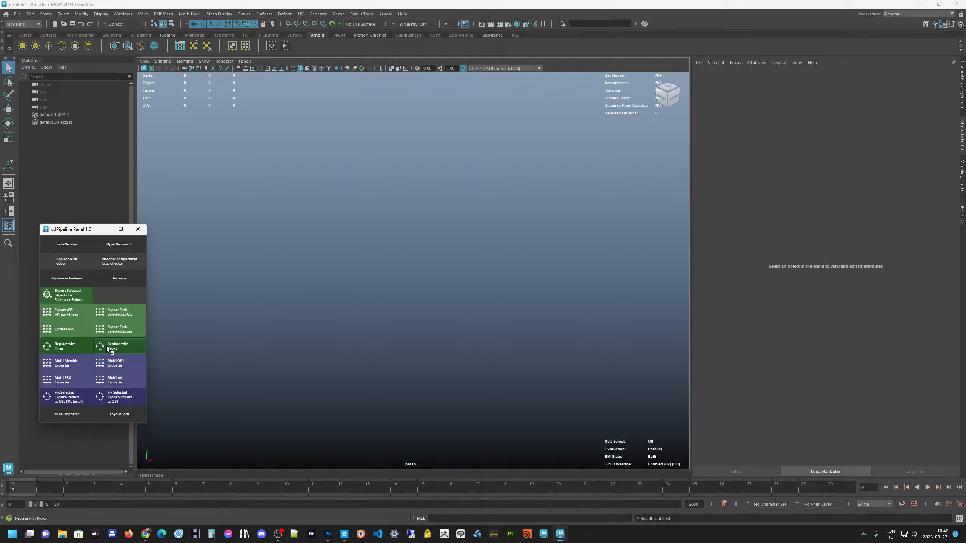
pyautogui.click(67, 414)
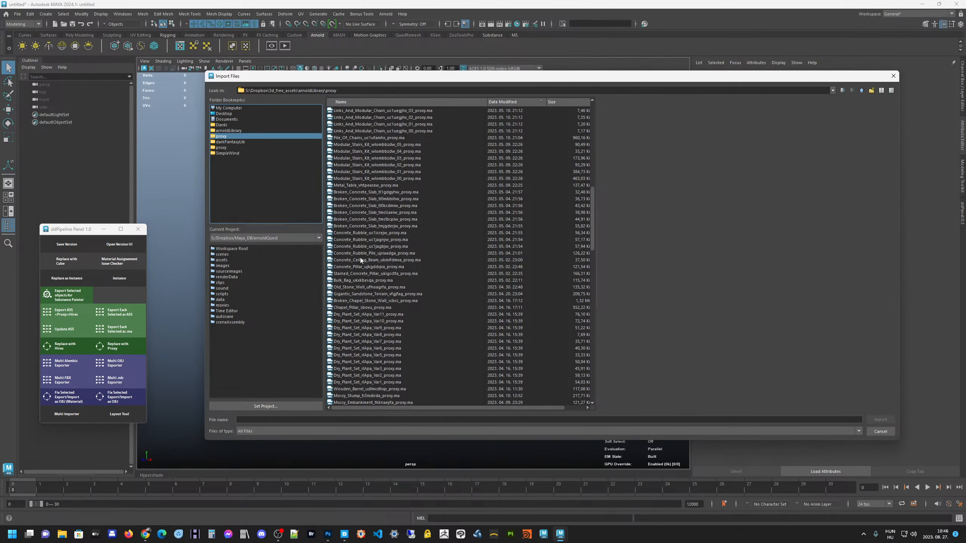
pyautogui.click(354, 226)
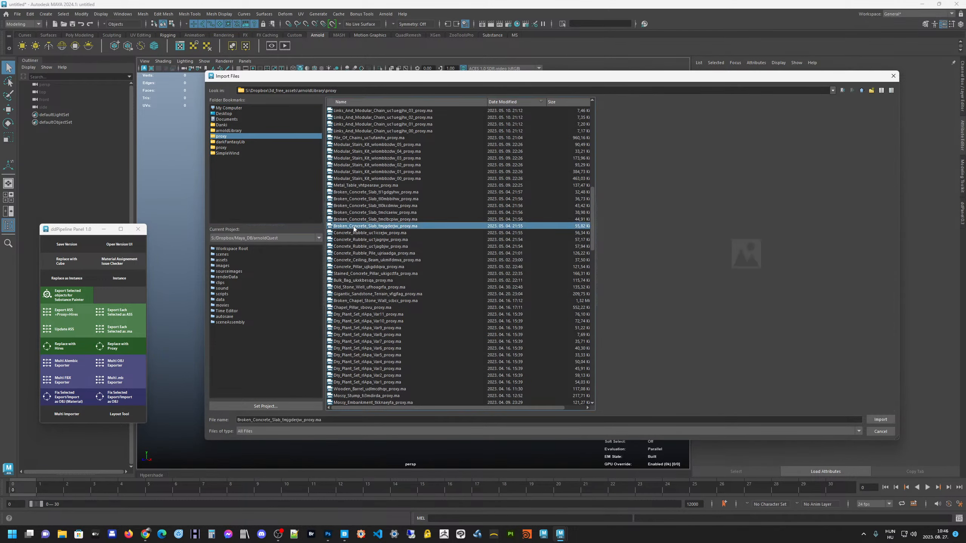
pyautogui.click(362, 101)
pyautogui.scroll(5, 387, 231)
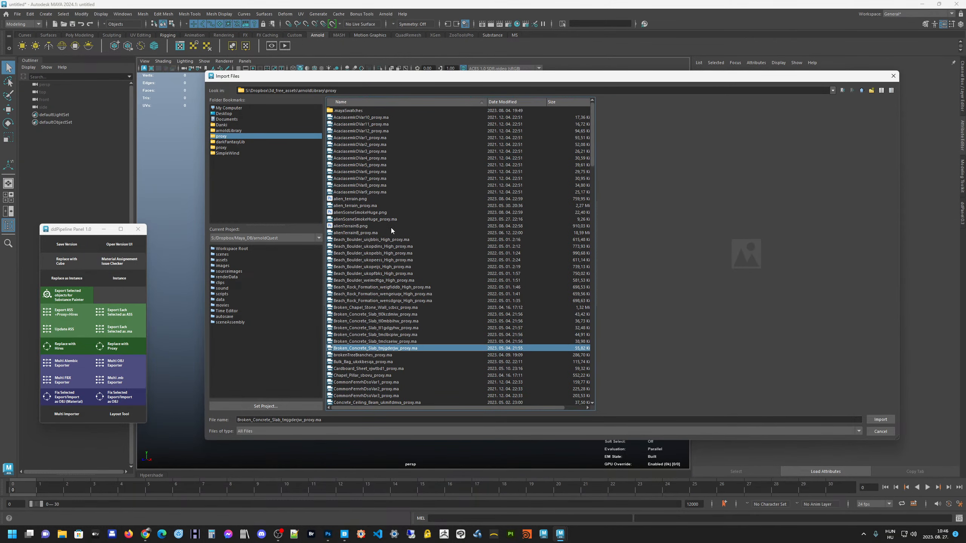
# Preview the thumbnails of the alien_terrain, alienSceneSmokeHuge, alienTerrainB and Dry_Plant_Set Var4 assets among the import files
pyautogui.click(364, 199)
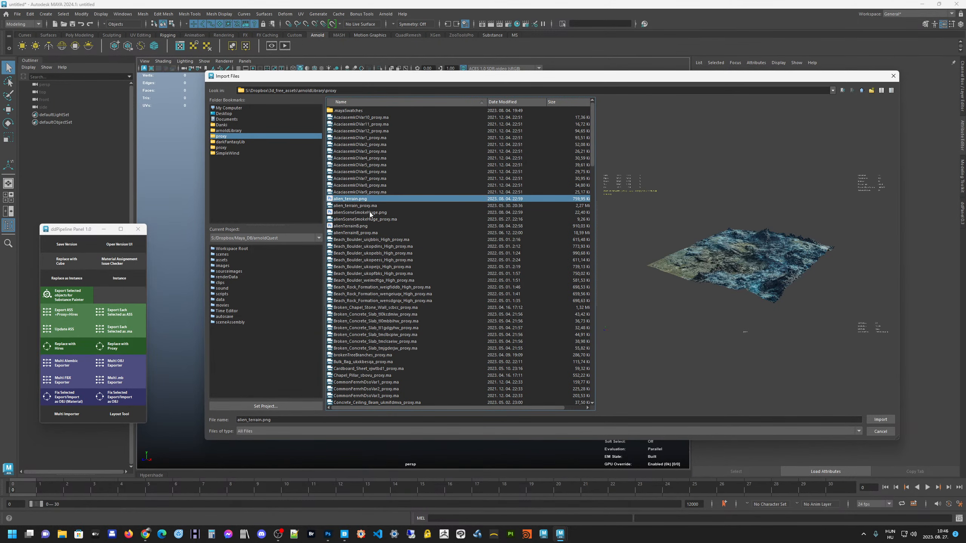
pyautogui.click(365, 206)
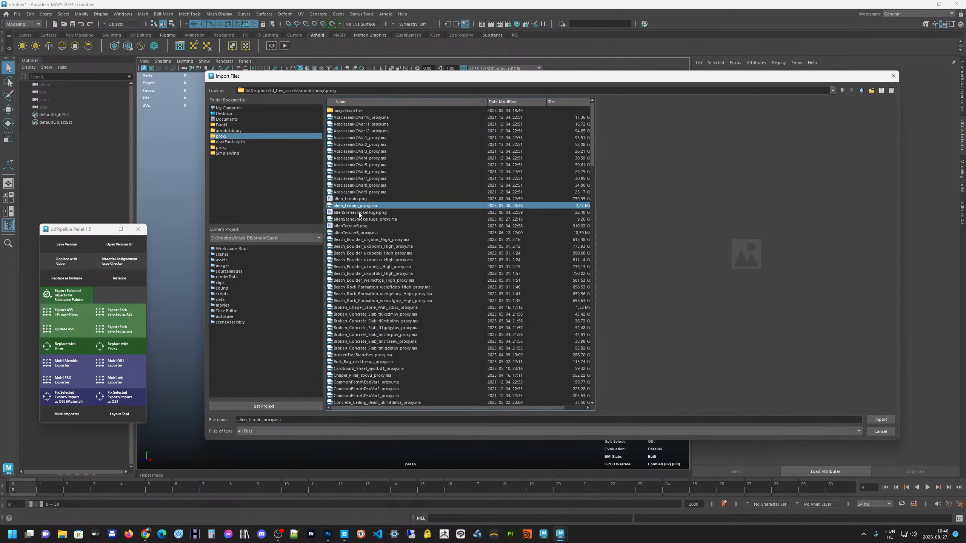
pyautogui.click(358, 213)
pyautogui.click(360, 220)
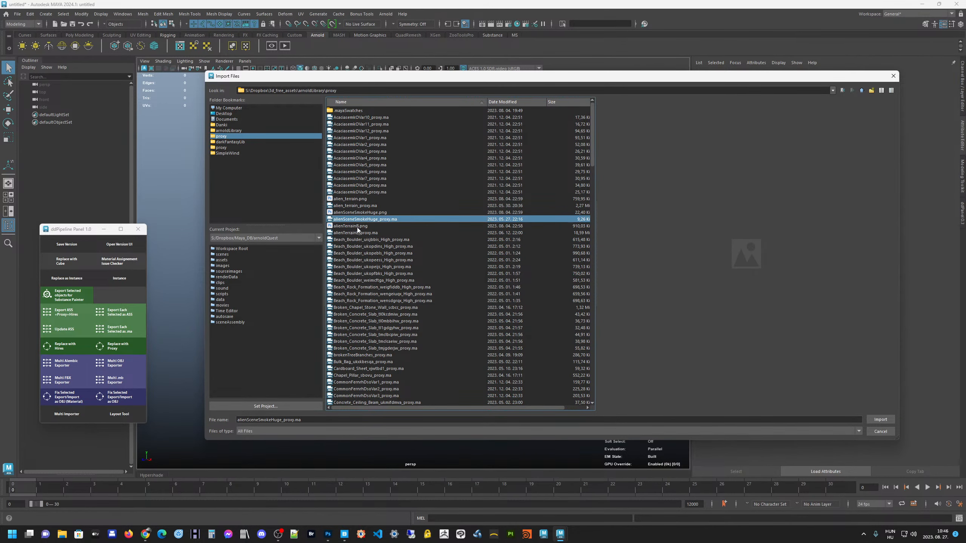
pyautogui.moveTo(387, 77); pyautogui.dragTo(369, 86)
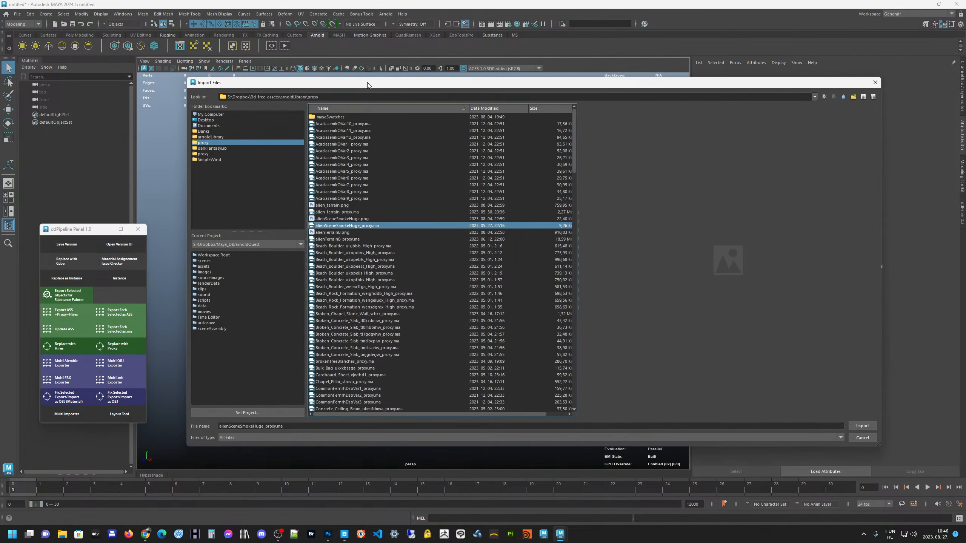
pyautogui.click(344, 235)
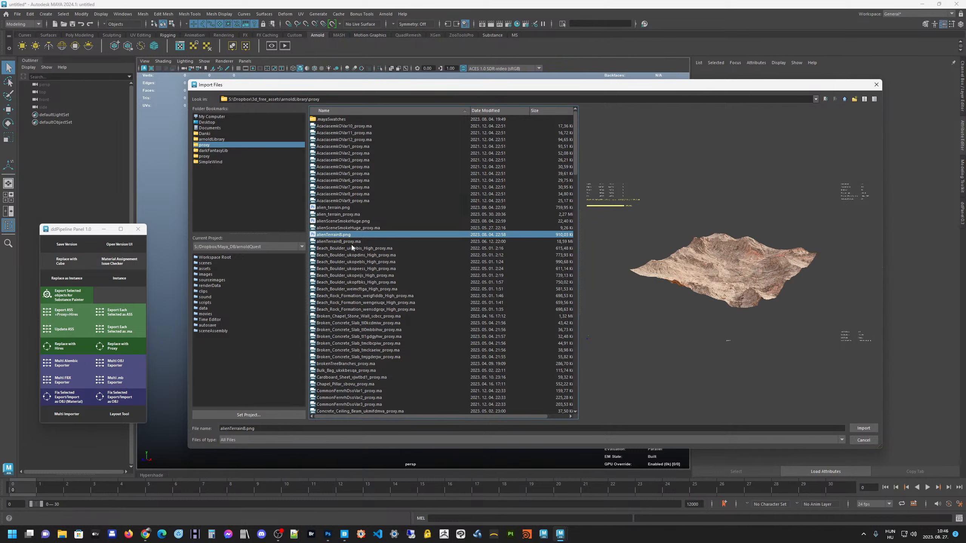
pyautogui.scroll(-8, 371, 345)
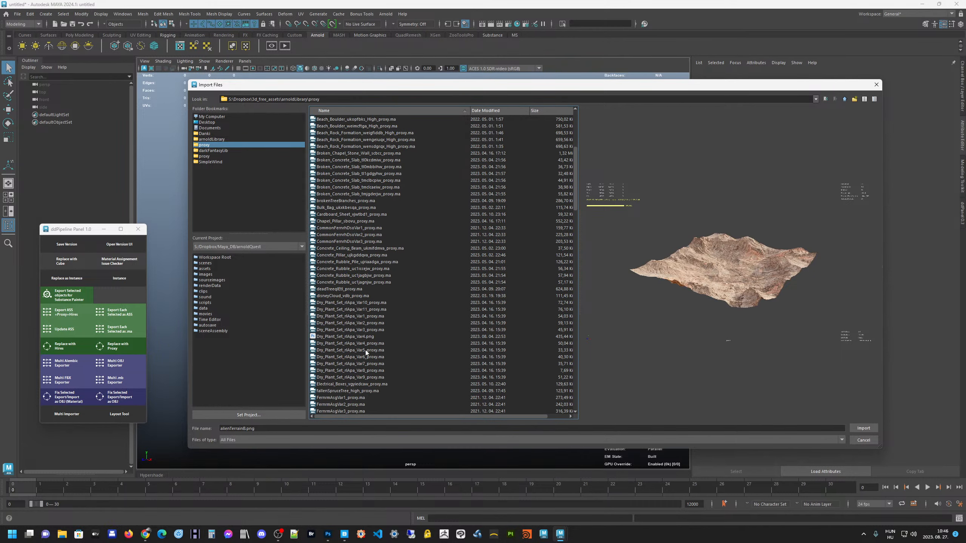
pyautogui.click(357, 337)
# Sort the proxy files by modification date, newest first
pyautogui.click(371, 114)
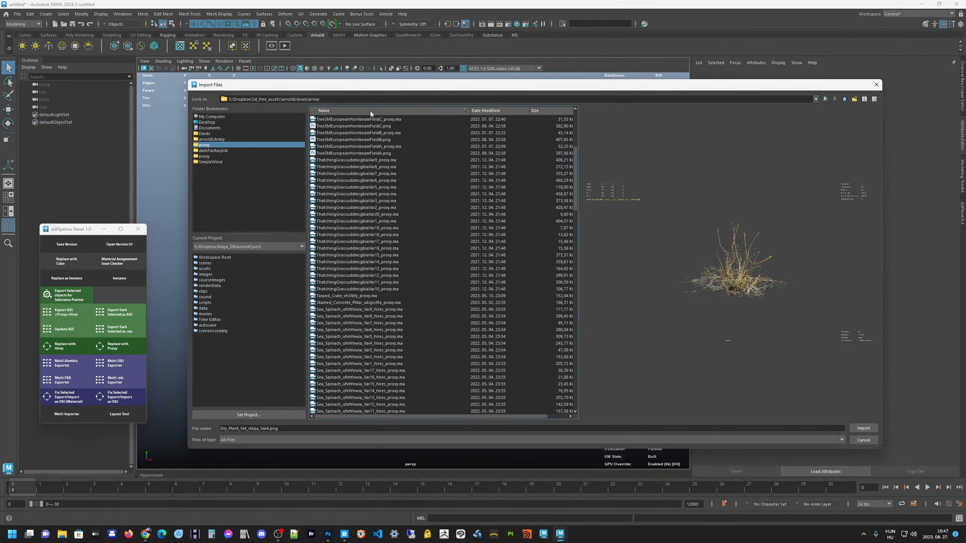
pyautogui.click(506, 110)
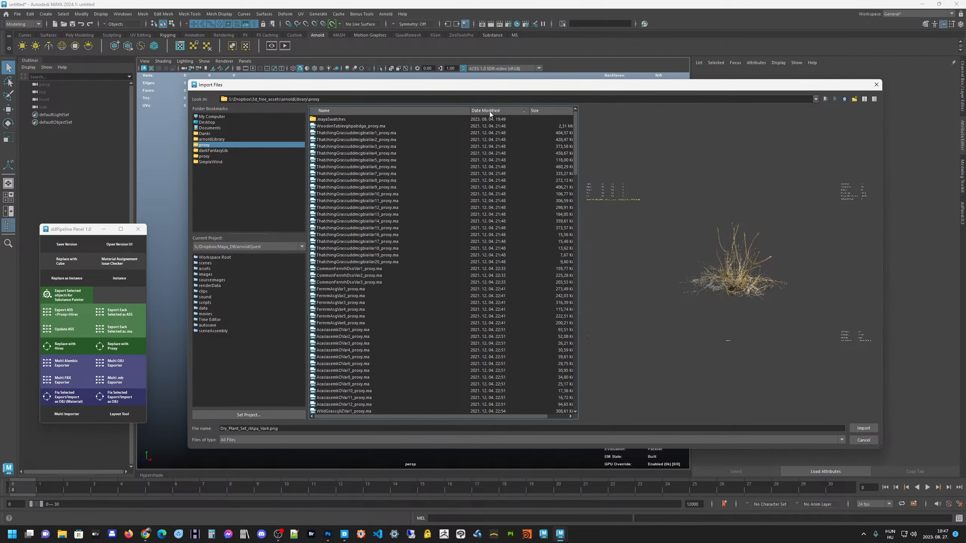
pyautogui.click(509, 110)
# Browse the newest PNG previews, including the metal pipes, the rusty bulkhead light and the science lab building
pyautogui.click(344, 119)
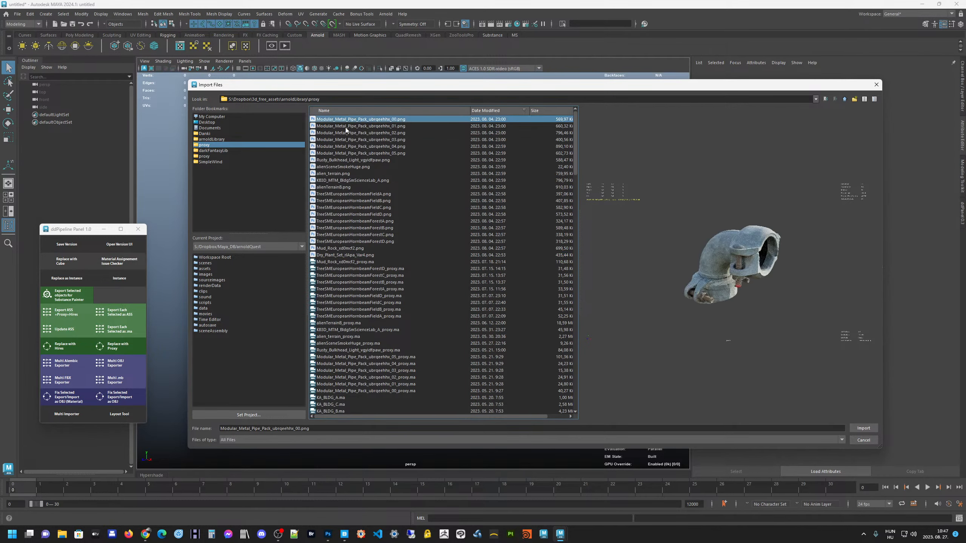
pyautogui.click(336, 168)
pyautogui.click(339, 160)
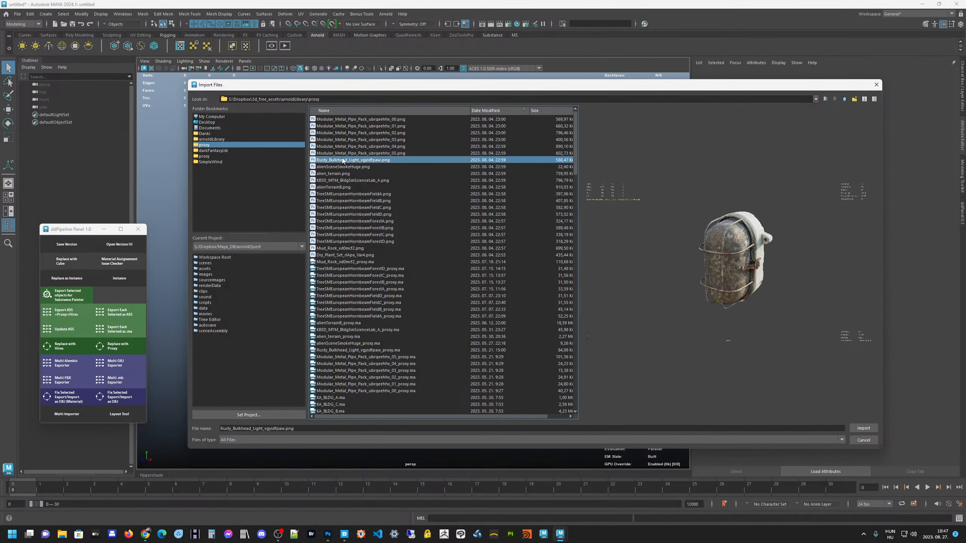
pyautogui.click(338, 187)
pyautogui.click(338, 180)
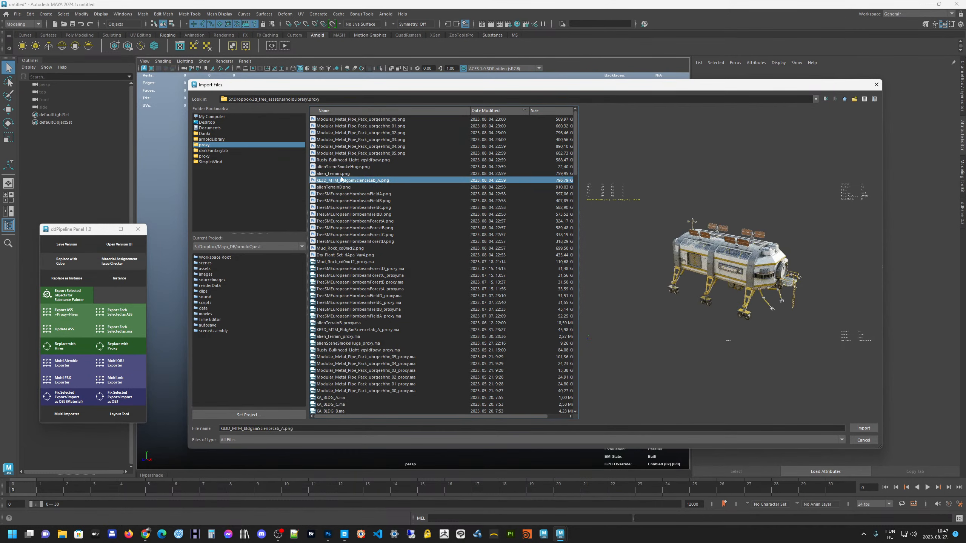
pyautogui.click(345, 172)
pyautogui.press('Up')
pyautogui.press('Up')
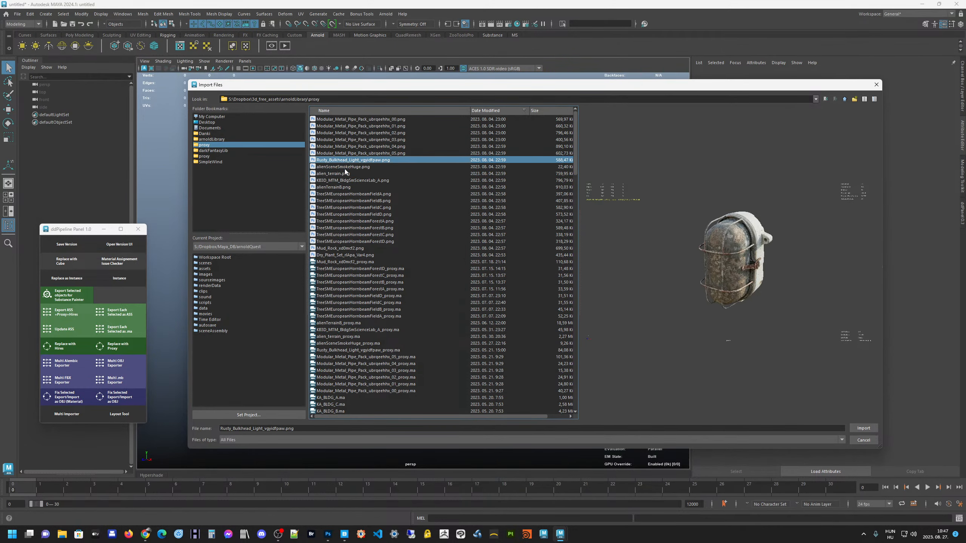
pyautogui.press('Up')
pyautogui.press('Up')
pyautogui.press('Up')
pyautogui.press('Up')
pyautogui.press('Up')
pyautogui.press('Up')
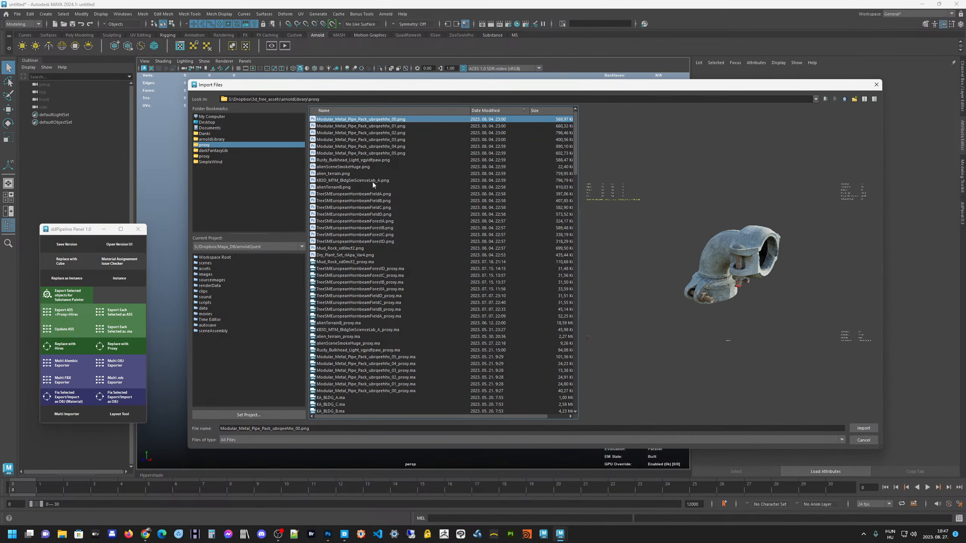
# Sort the files by name again and import the Modular_Metal_Pipe_Pack 00 proxy .ma file
pyautogui.click(337, 111)
pyautogui.scroll(-20, 378, 311)
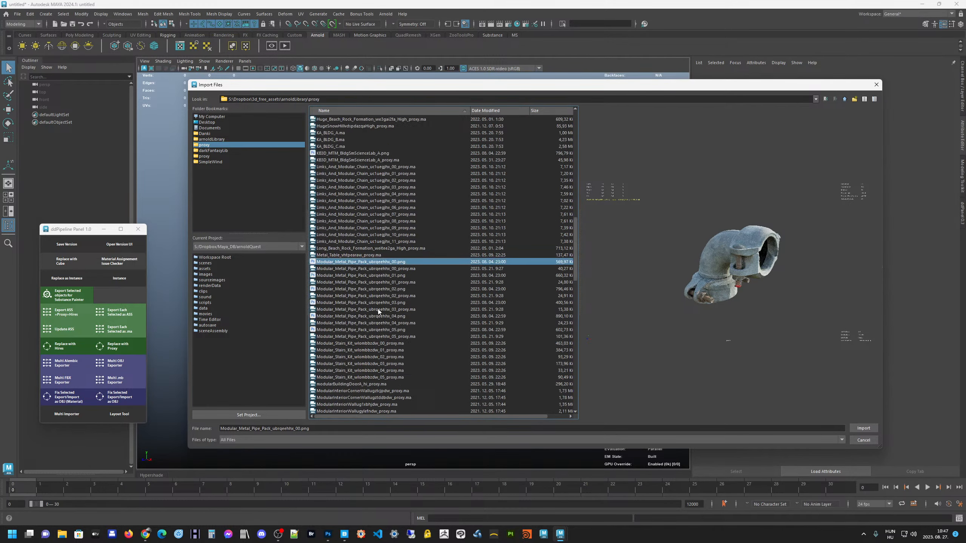
pyautogui.click(337, 249)
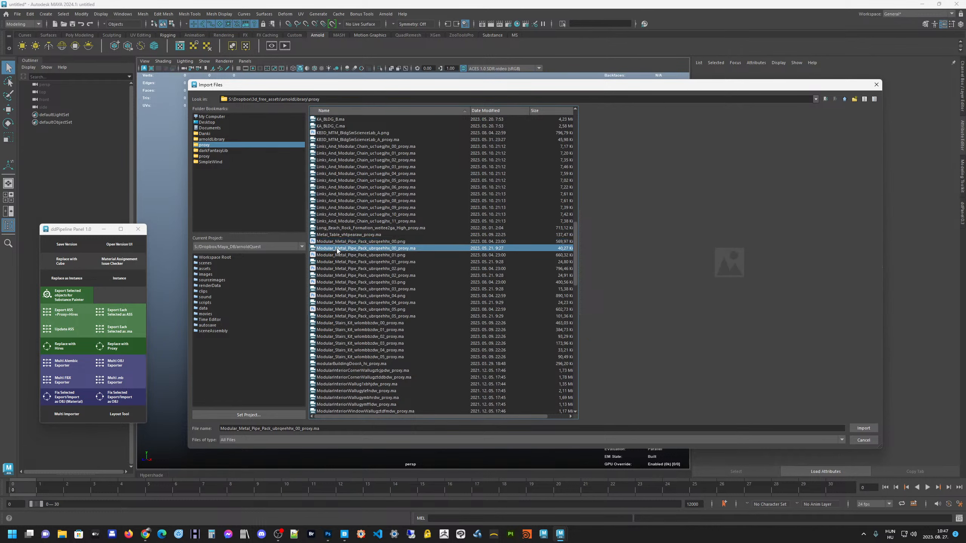
pyautogui.click(863, 428)
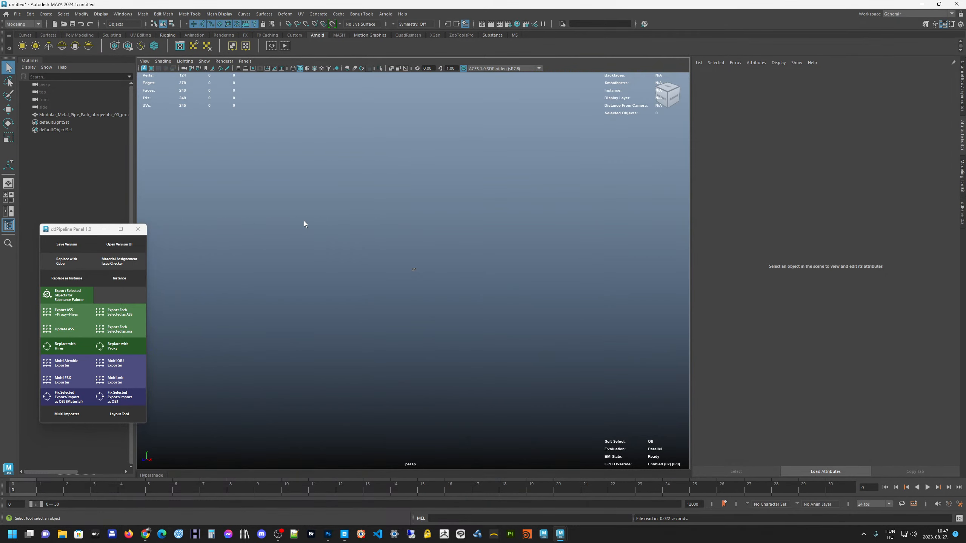
# Select the imported pipe proxy and show its standardSurface1 material attributes
pyautogui.keyDown('alt'); pyautogui.moveTo(417, 269); pyautogui.dragTo(424, 225); pyautogui.keyUp('alt')
pyautogui.click(418, 232)
pyautogui.hotkey('ctrl', 'z')
pyautogui.keyDown('alt'); pyautogui.moveTo(425, 221); pyautogui.dragTo(385, 223, button='middle'); pyautogui.keyUp('alt')
pyautogui.keyDown('alt'); pyautogui.moveTo(385, 222); pyautogui.dragTo(394, 231); pyautogui.keyUp('alt')
pyautogui.keyDown('alt'); pyautogui.moveTo(394, 231); pyautogui.dragTo(406, 223, button='middle'); pyautogui.keyUp('alt')
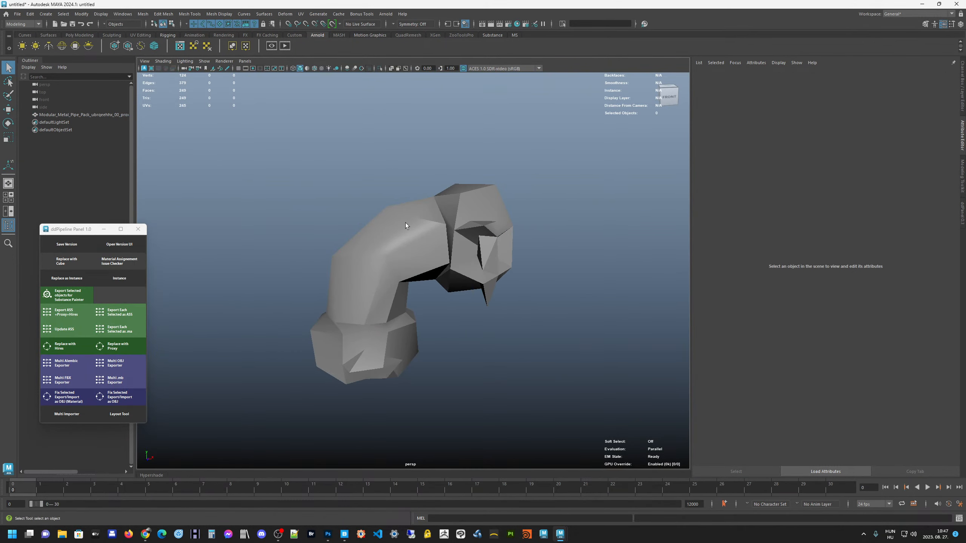
pyautogui.hotkey('ctrl', 'a')
pyautogui.click(412, 229)
pyautogui.hotkey('ctrl', 'a')
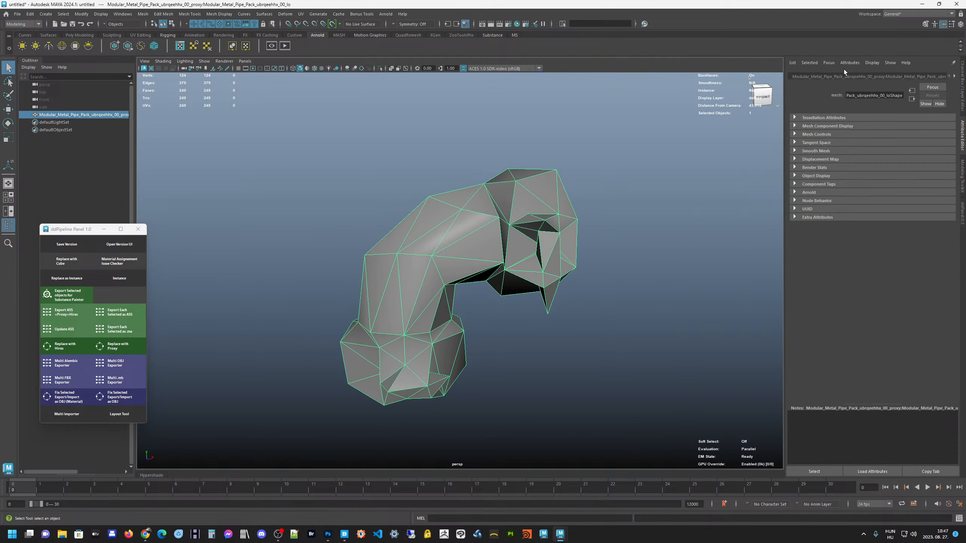
pyautogui.scroll(-3, 907, 73)
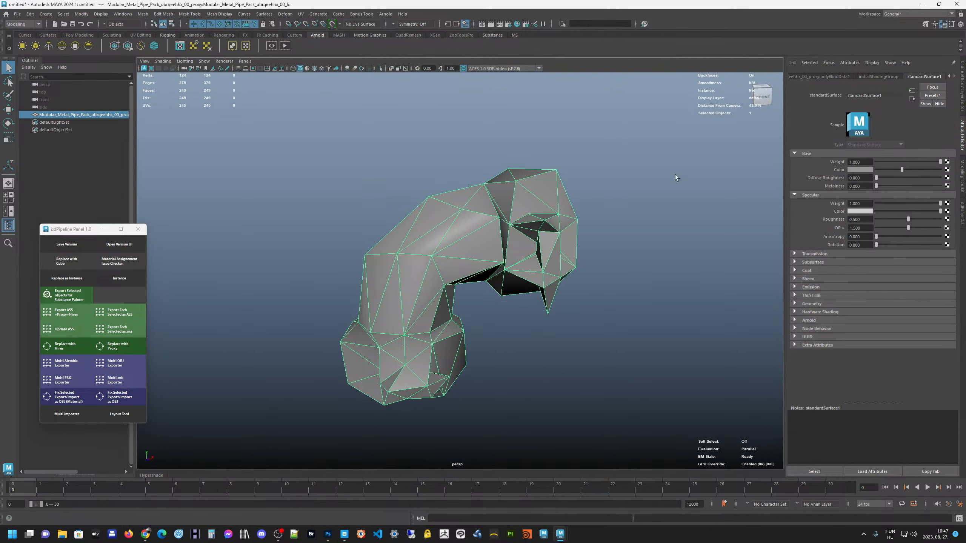
pyautogui.keyDown('alt'); pyautogui.moveTo(579, 242); pyautogui.dragTo(468, 229); pyautogui.keyUp('alt')
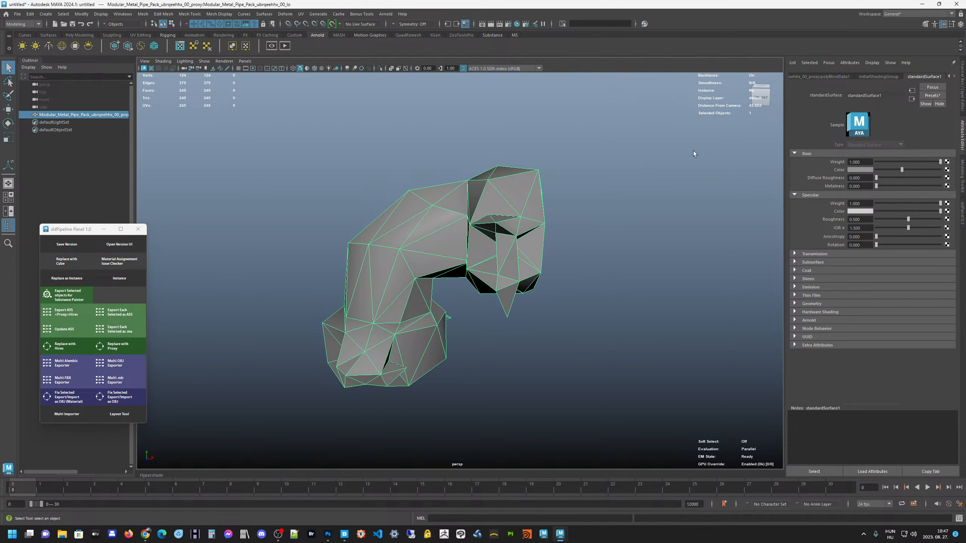
pyautogui.keyDown('alt'); pyautogui.moveTo(528, 231); pyautogui.dragTo(501, 230); pyautogui.keyUp('alt')
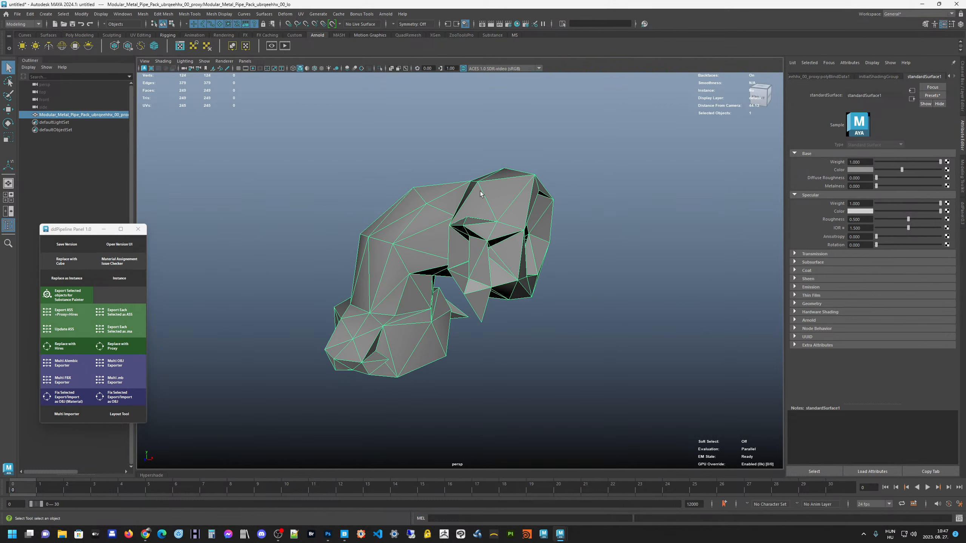
pyautogui.keyDown('alt'); pyautogui.moveTo(481, 194); pyautogui.dragTo(448, 201); pyautogui.keyUp('alt')
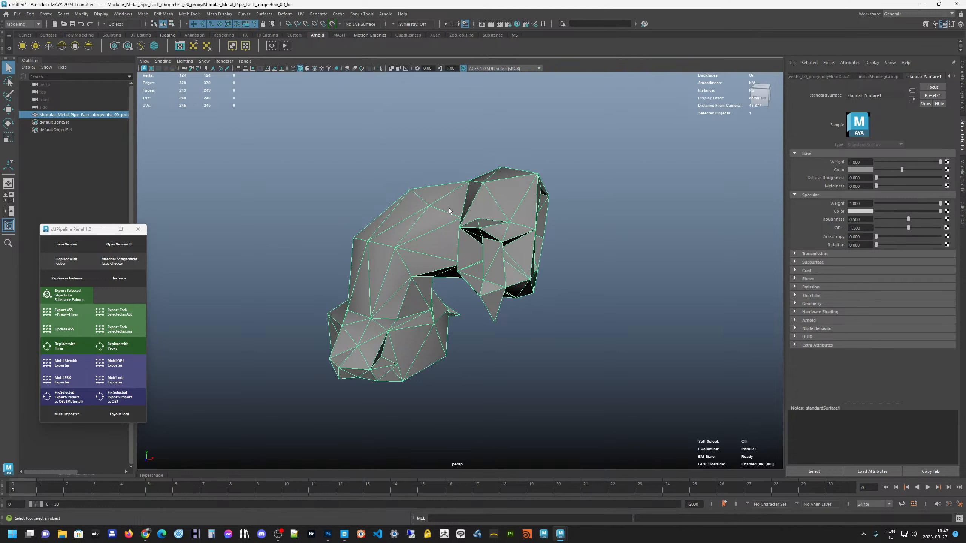
pyautogui.moveTo(433, 222)
pyautogui.keyDown('alt'); pyautogui.mouseDown()
pyautogui.moveTo(447, 224)
pyautogui.moveTo(429, 230)
pyautogui.mouseUp(); pyautogui.keyUp('alt')
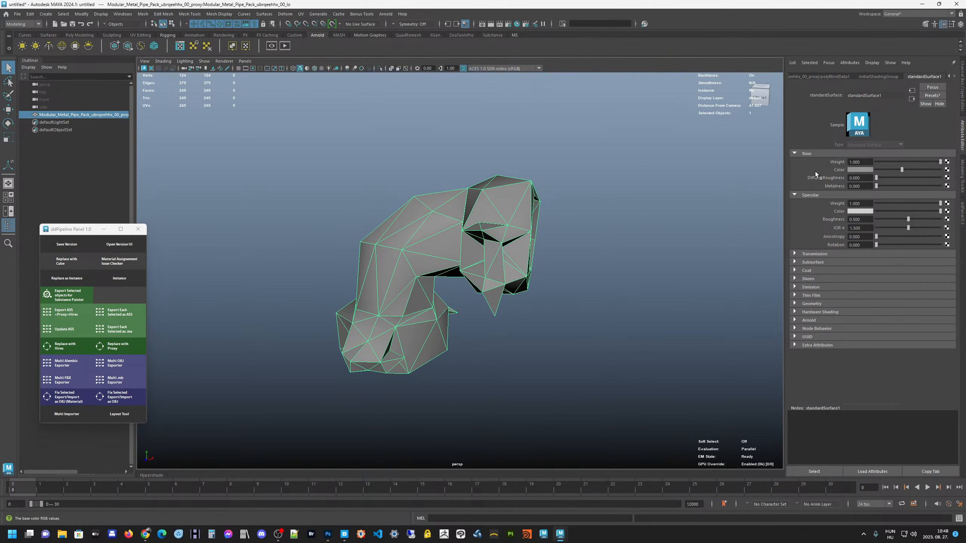
pyautogui.keyDown('alt'); pyautogui.moveTo(494, 215); pyautogui.dragTo(506, 214); pyautogui.keyUp('alt')
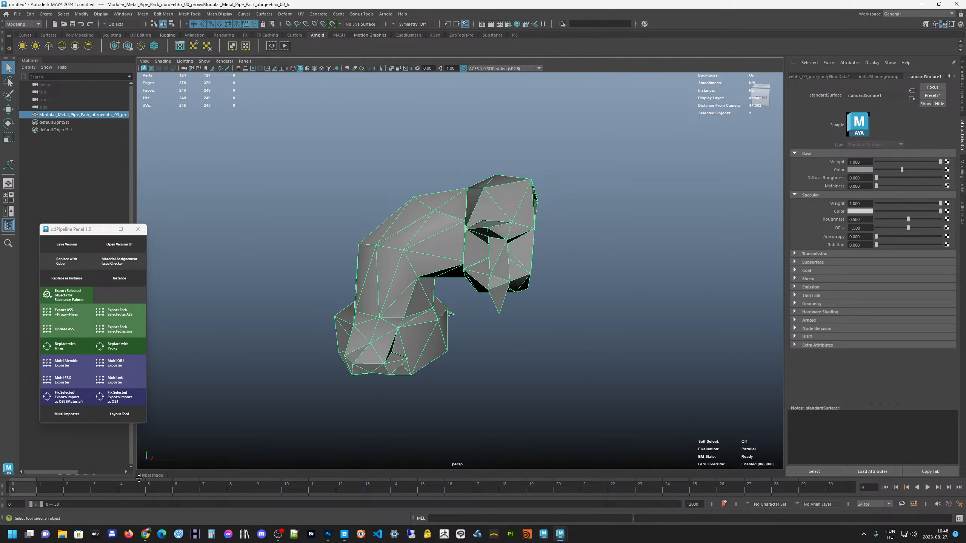
# Expand the Hypershade, open its Browser to examine the scene's materials, and collapse the Hypershade again
pyautogui.click(152, 475)
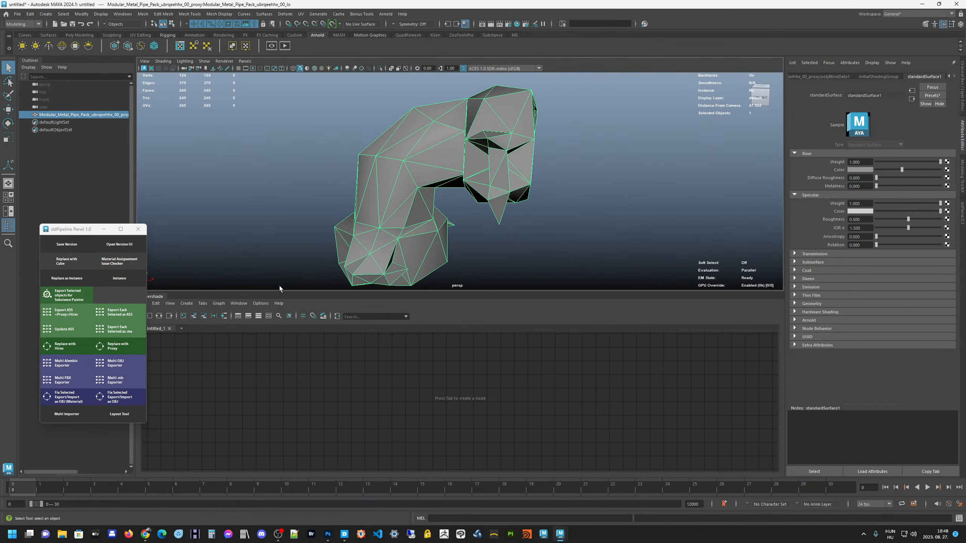
pyautogui.moveTo(280, 291); pyautogui.dragTo(280, 182)
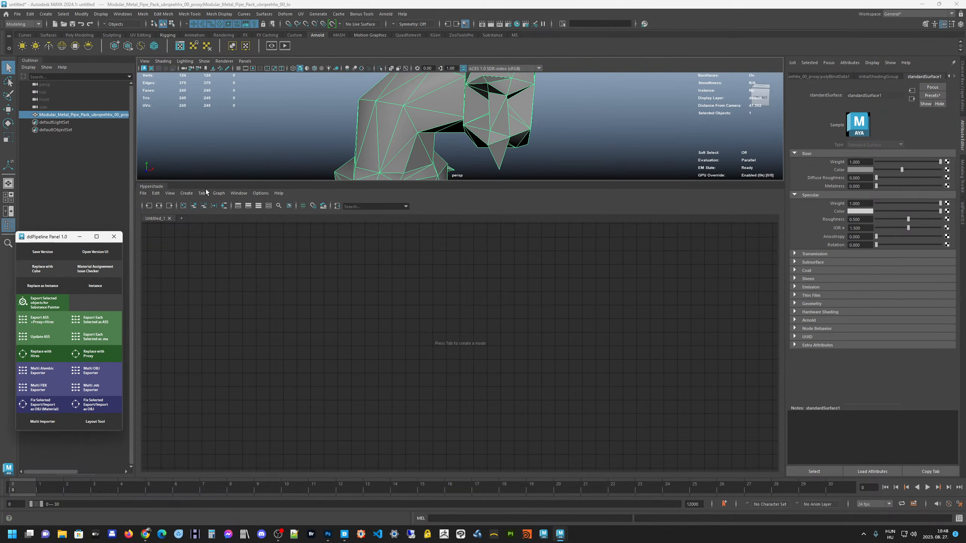
pyautogui.click(238, 194)
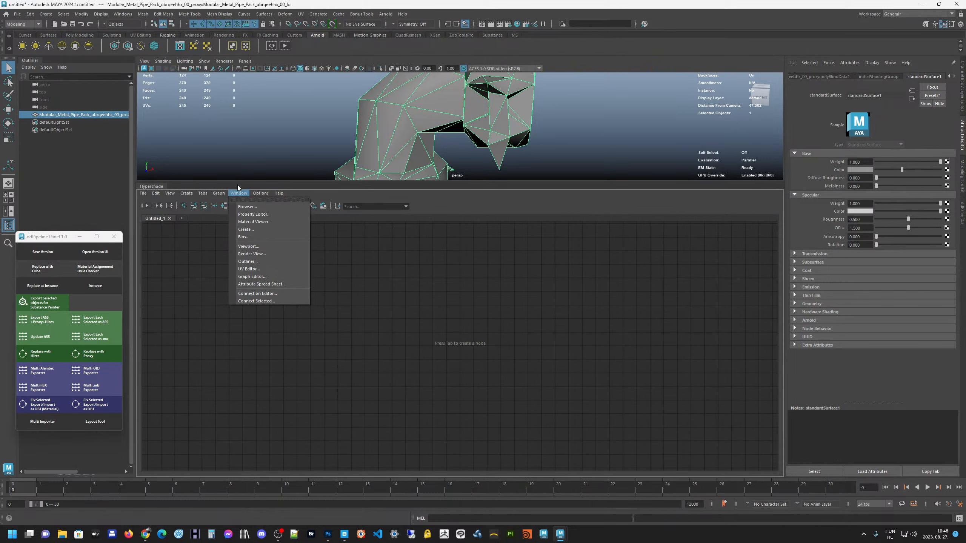
pyautogui.click(252, 206)
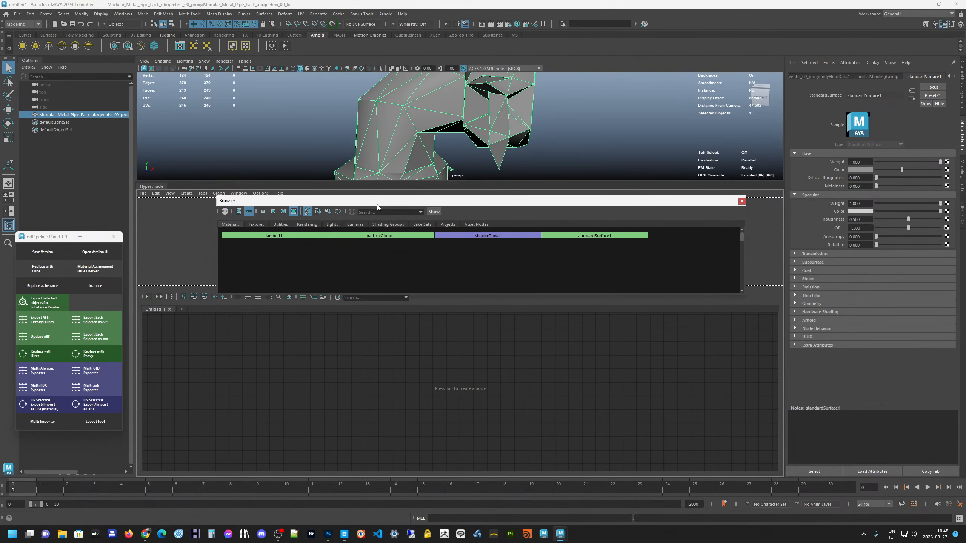
pyautogui.moveTo(378, 207); pyautogui.dragTo(377, 209)
pyautogui.doubleClick(152, 187)
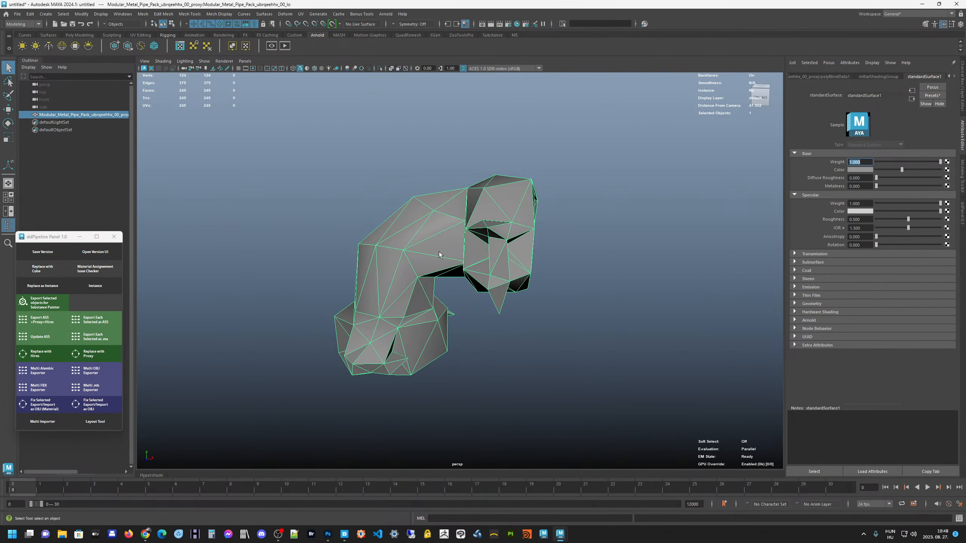
pyautogui.keyDown('alt'); pyautogui.moveTo(440, 253); pyautogui.dragTo(453, 225); pyautogui.keyUp('alt')
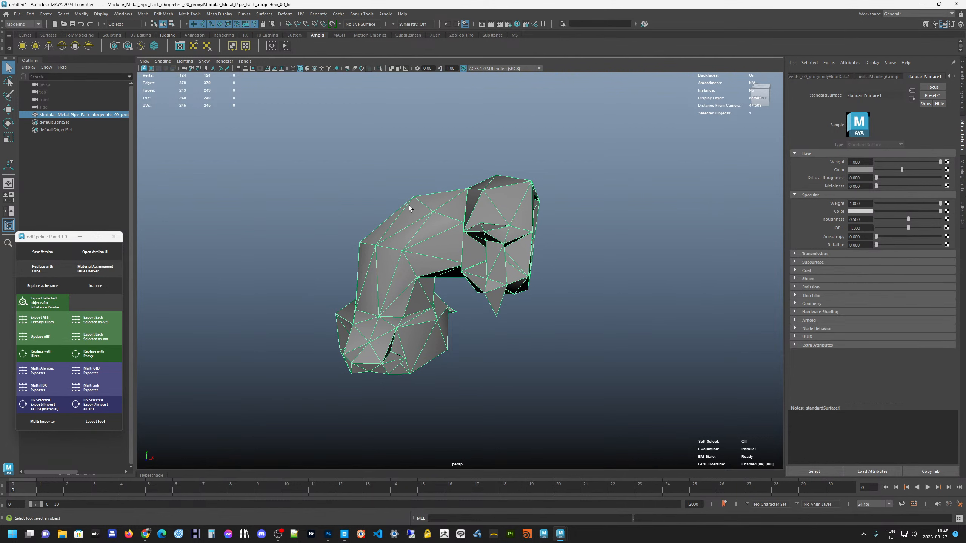
pyautogui.keyDown('alt'); pyautogui.moveTo(409, 208); pyautogui.dragTo(406, 215); pyautogui.keyUp('alt')
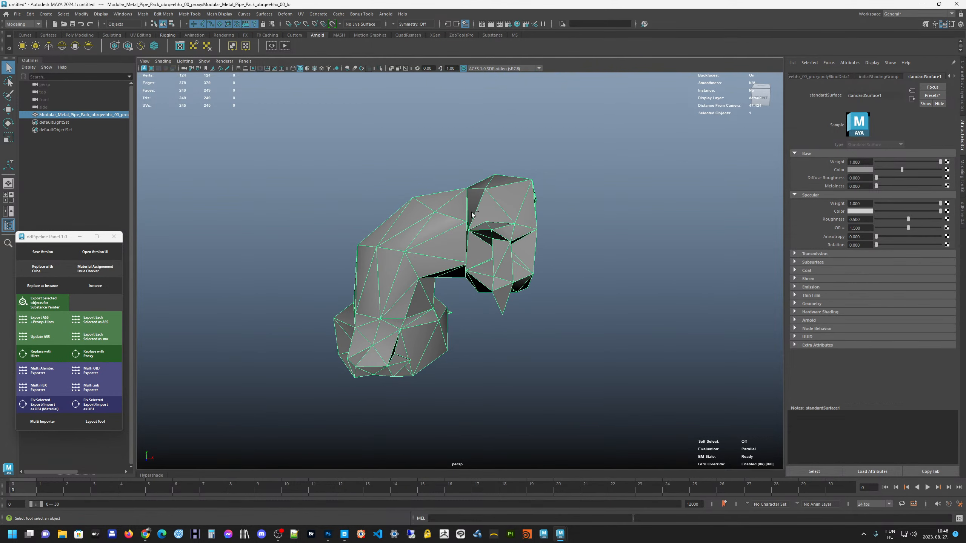
# Look through the ddPanel's main, shading, texturing and modeling, and lighting tool sets
pyautogui.click(962, 213)
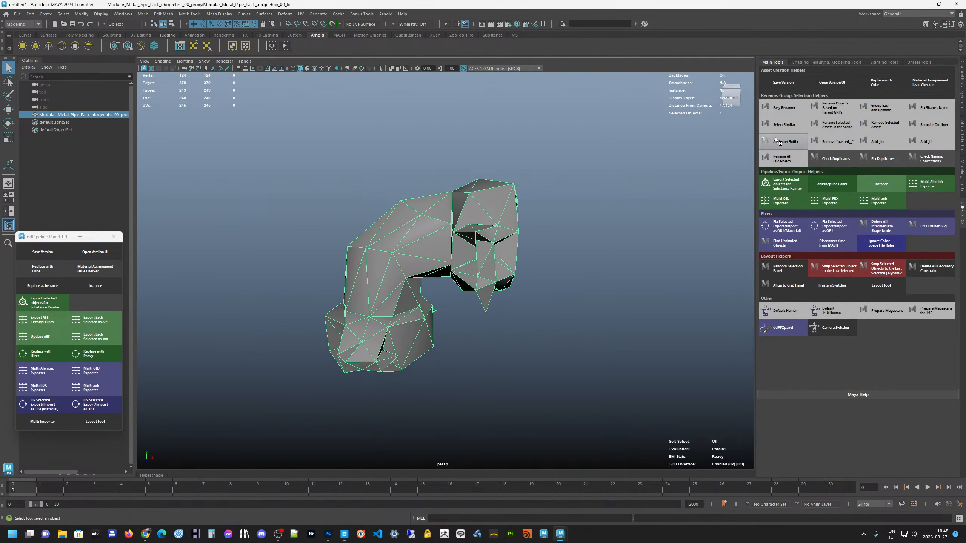
pyautogui.click(839, 63)
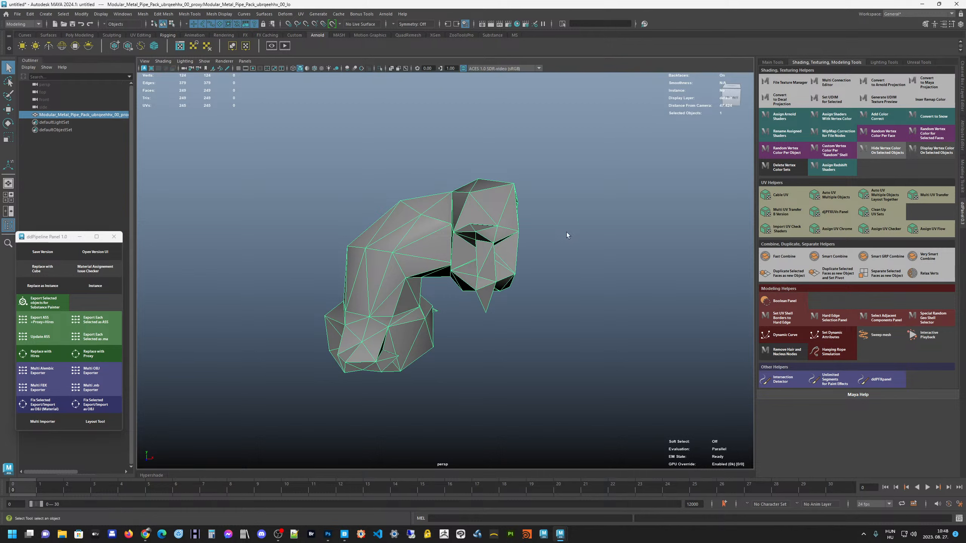
pyautogui.moveTo(480, 220)
pyautogui.keyDown('alt'); pyautogui.mouseDown()
pyautogui.moveTo(451, 214)
pyautogui.moveTo(507, 214)
pyautogui.moveTo(471, 216)
pyautogui.mouseUp(); pyautogui.keyUp('alt')
pyautogui.keyDown('alt'); pyautogui.moveTo(482, 212); pyautogui.dragTo(487, 209, button='middle'); pyautogui.keyUp('alt')
pyautogui.moveTo(487, 209)
pyautogui.keyDown('alt'); pyautogui.mouseDown()
pyautogui.moveTo(502, 222)
pyautogui.moveTo(488, 220)
pyautogui.mouseUp(); pyautogui.keyUp('alt')
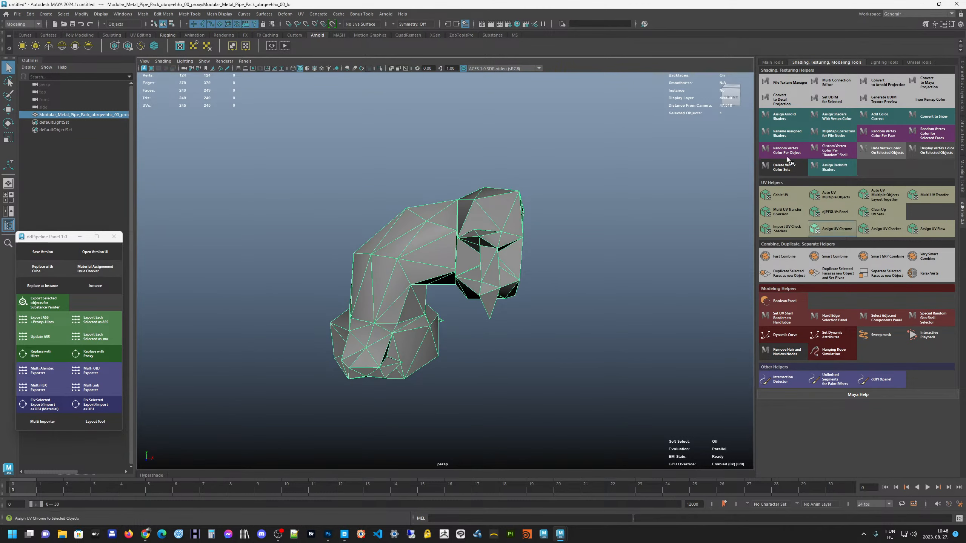
pyautogui.click(877, 61)
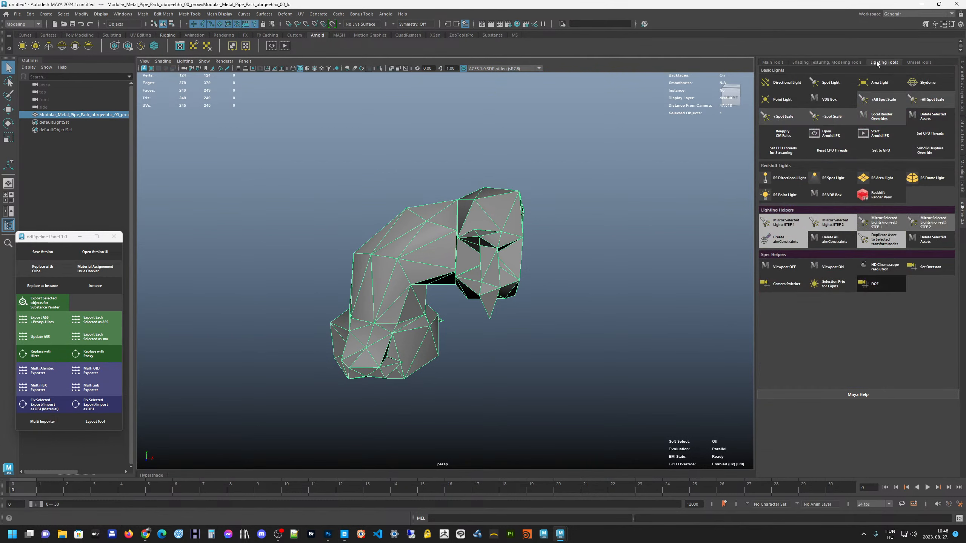
pyautogui.click(777, 62)
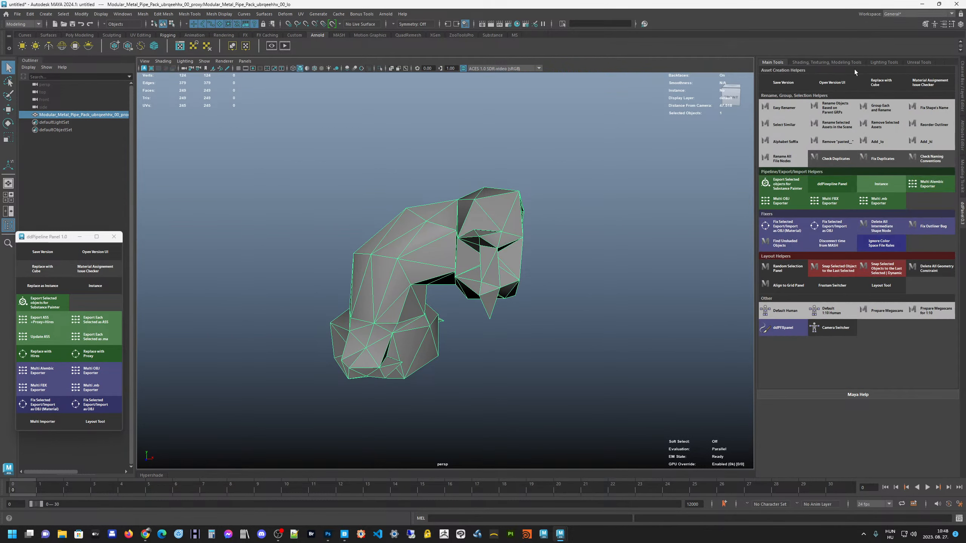
# Add an Arnold Skydome light from the ddPanel's lighting tools and check its environment around the pipe proxy
pyautogui.click(878, 62)
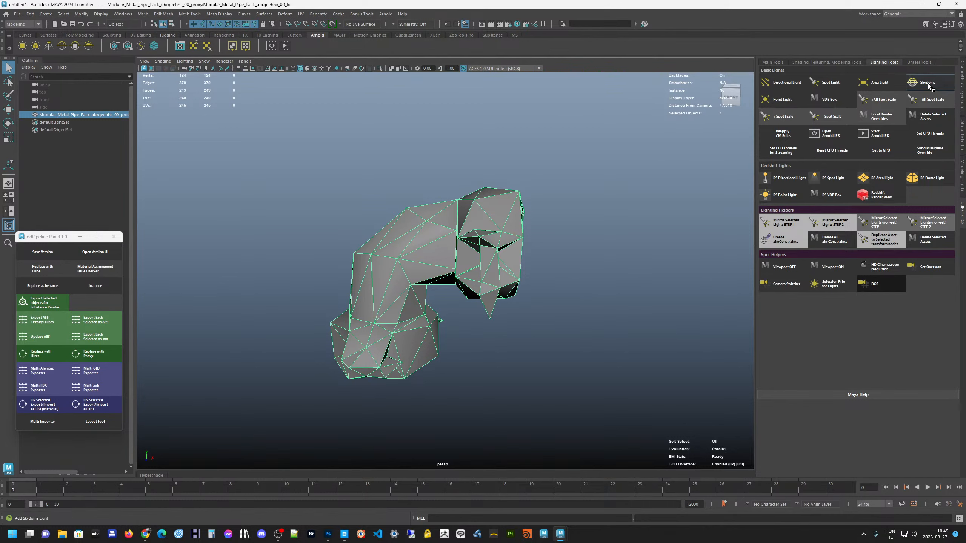
pyautogui.keyDown('alt'); pyautogui.moveTo(537, 213); pyautogui.dragTo(528, 210); pyautogui.keyUp('alt')
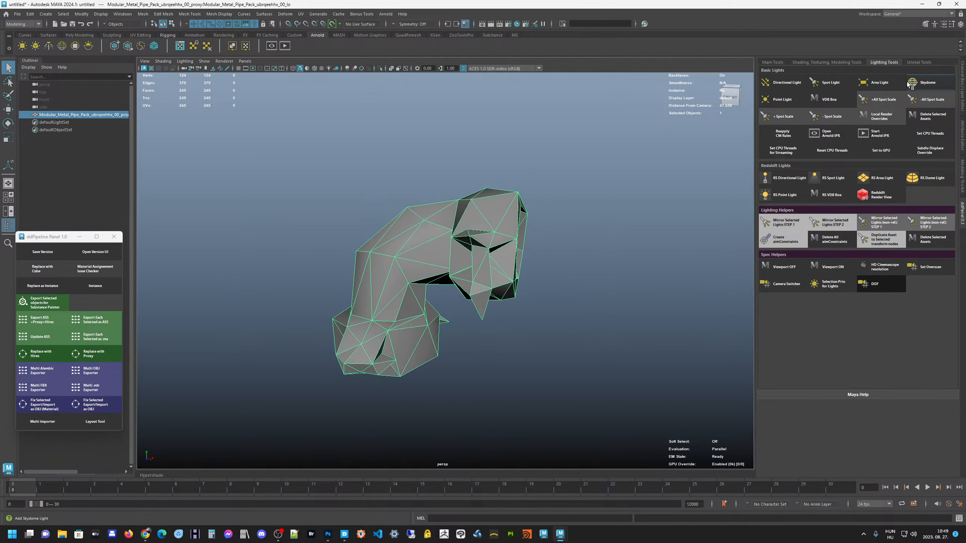
pyautogui.click(929, 83)
pyautogui.keyDown('alt'); pyautogui.moveTo(420, 262); pyautogui.dragTo(404, 249); pyautogui.keyUp('alt')
pyautogui.moveTo(417, 215)
pyautogui.keyDown('alt'); pyautogui.mouseDown(button='right')
pyautogui.moveTo(440, 213)
pyautogui.moveTo(432, 215)
pyautogui.mouseUp(button='right'); pyautogui.keyUp('alt')
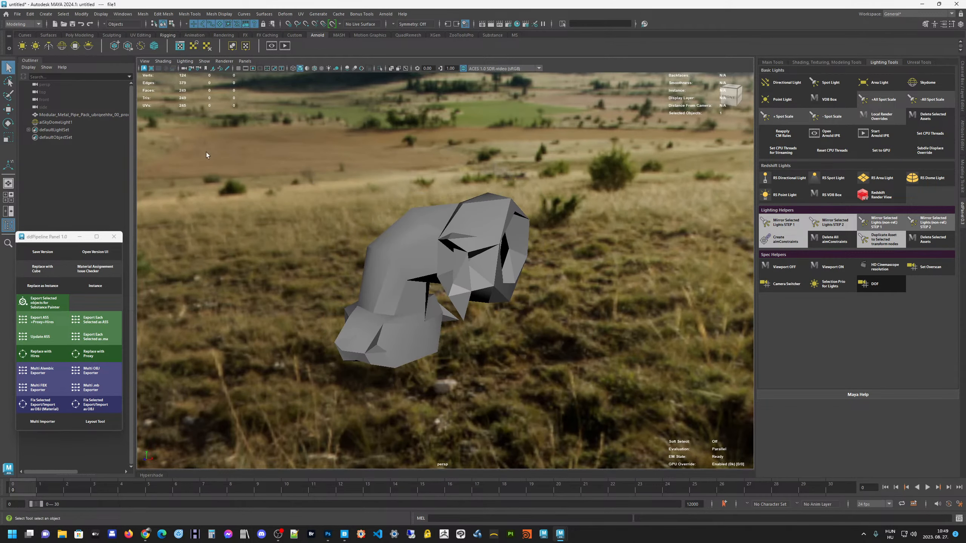
pyautogui.click(77, 122)
pyautogui.keyDown('alt'); pyautogui.moveTo(452, 224); pyautogui.dragTo(428, 214); pyautogui.keyUp('alt')
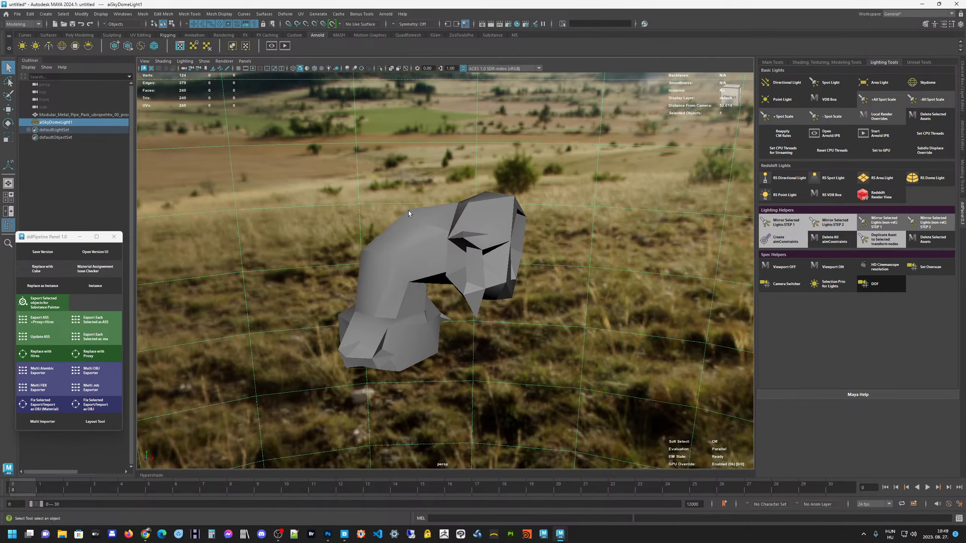
pyautogui.click(408, 211)
pyautogui.keyDown('alt'); pyautogui.moveTo(418, 198); pyautogui.dragTo(415, 218); pyautogui.keyUp('alt')
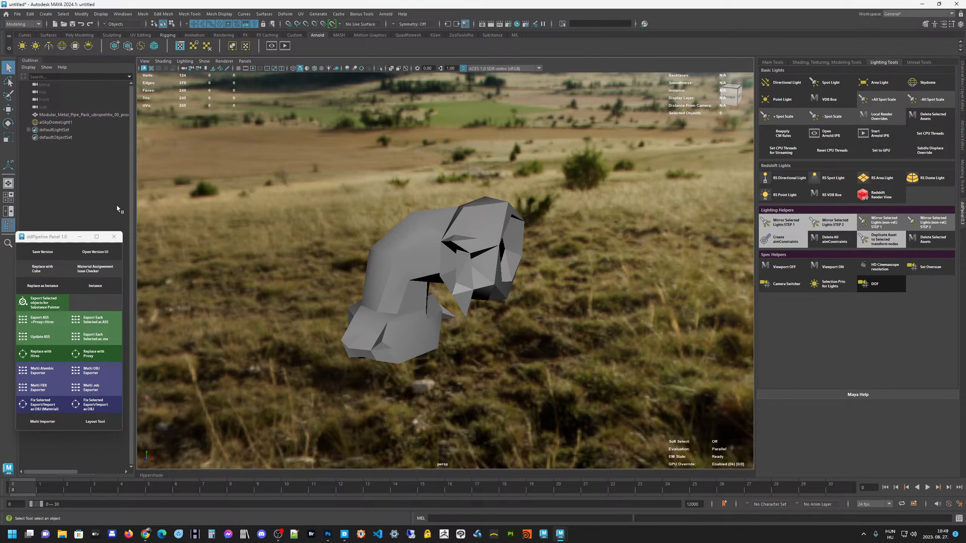
# Place the ddPipeline Panel window over the lower Outliner and switch between the ddPanel and the Attribute Editor
pyautogui.moveTo(44, 240); pyautogui.dragTo(260, 183)
pyautogui.moveTo(248, 186); pyautogui.dragTo(101, 203)
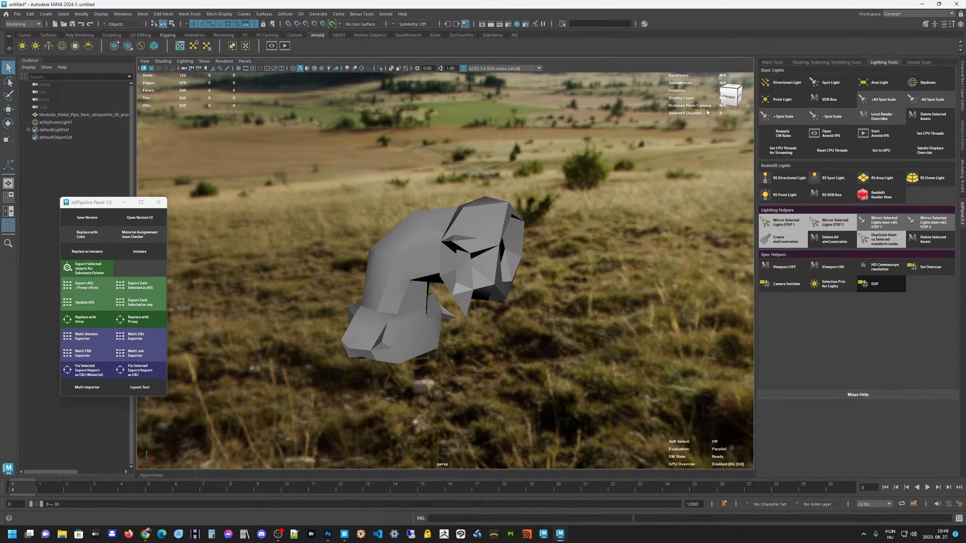
pyautogui.hotkey('ctrl', 'a')
pyautogui.keyDown('alt'); pyautogui.moveTo(621, 194); pyautogui.dragTo(505, 154); pyautogui.keyUp('alt')
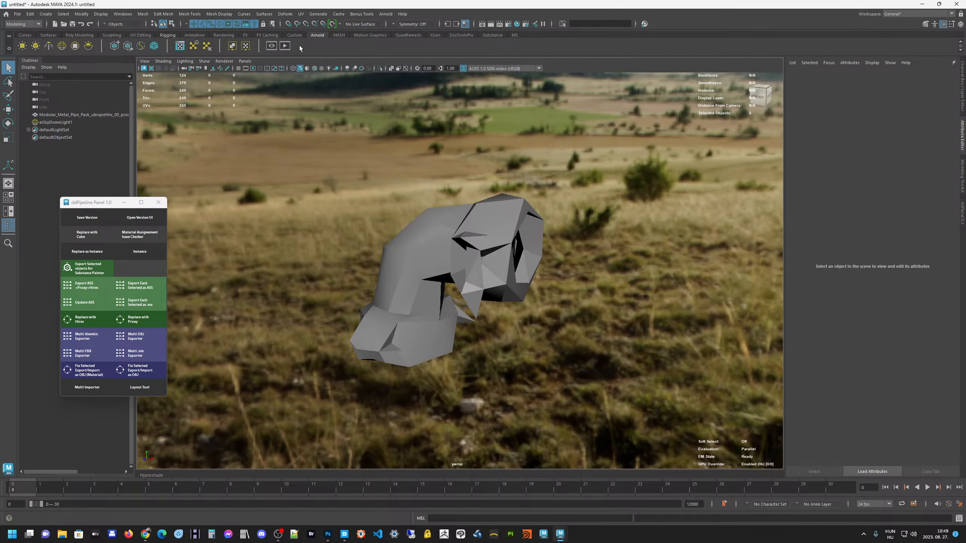
pyautogui.hotkey('ctrl', 'a')
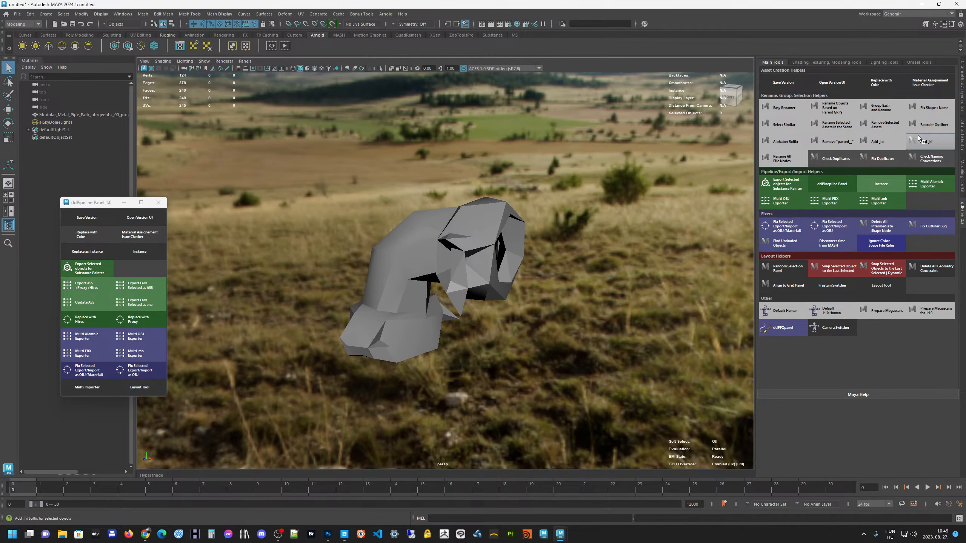
# Open the Arnold RenderView and examine its Save UI Threads options without changing them
pyautogui.click(273, 46)
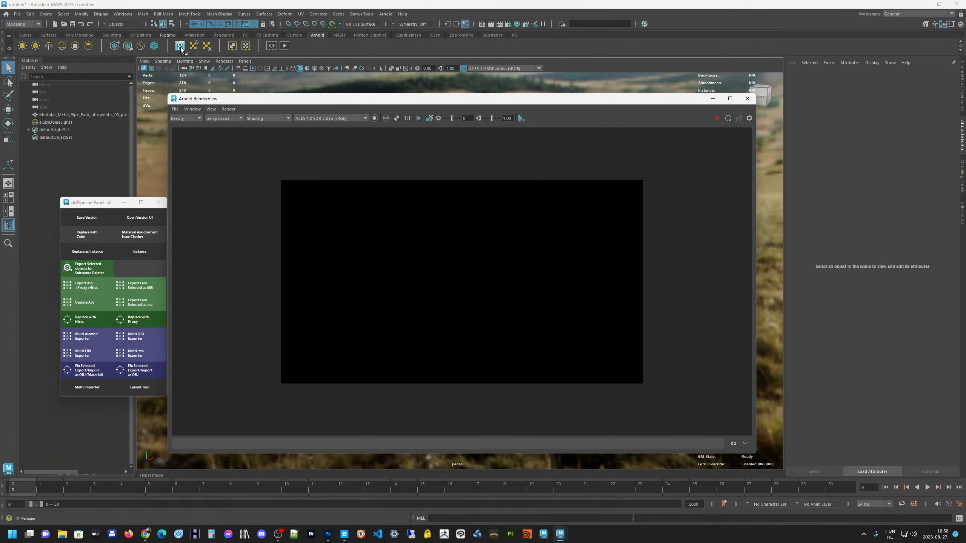
pyautogui.moveTo(318, 99); pyautogui.dragTo(355, 85)
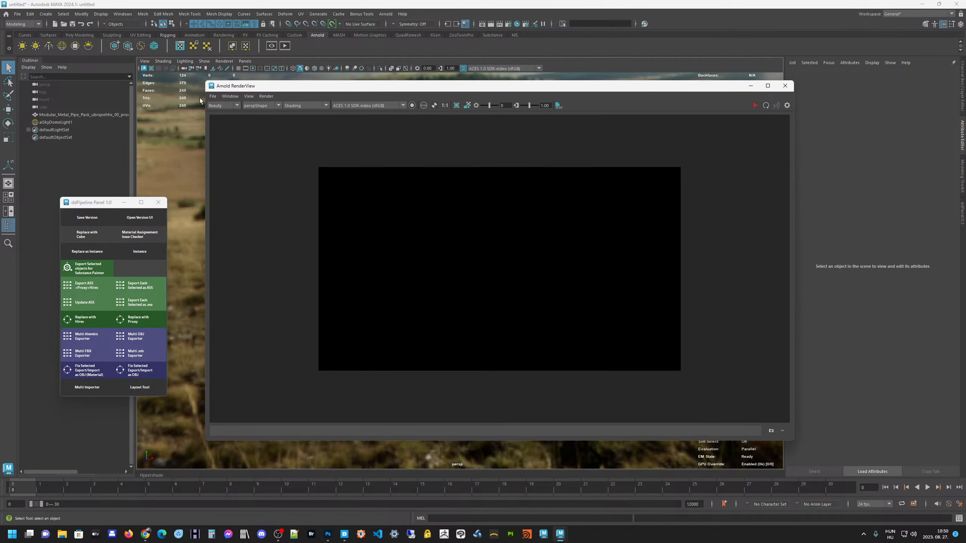
pyautogui.click(270, 97)
pyautogui.moveTo(309, 178)
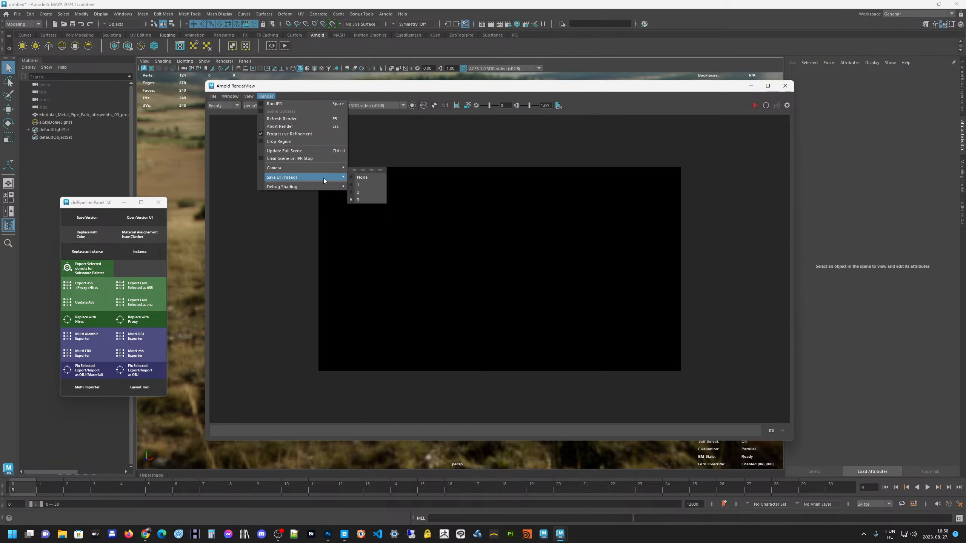
pyautogui.click(411, 92)
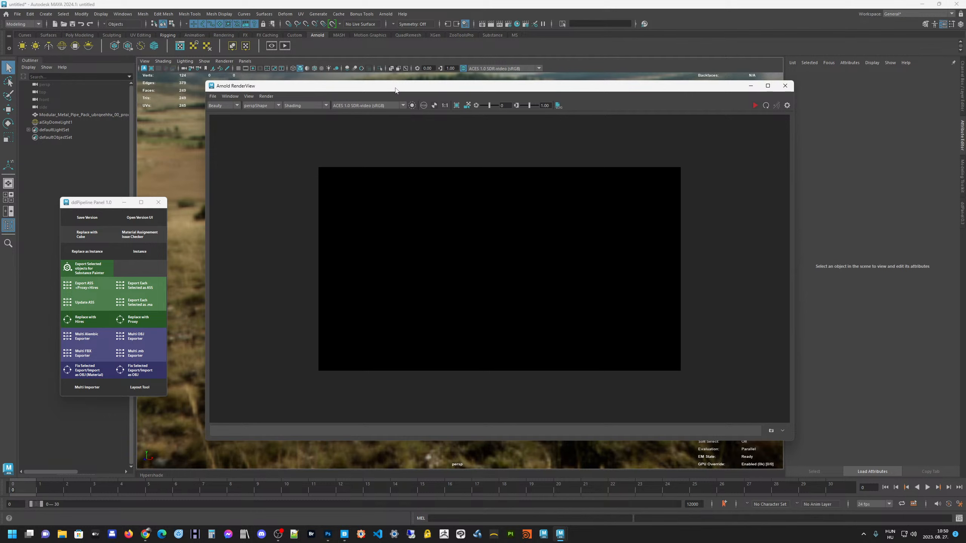
pyautogui.moveTo(396, 90); pyautogui.dragTo(384, 95)
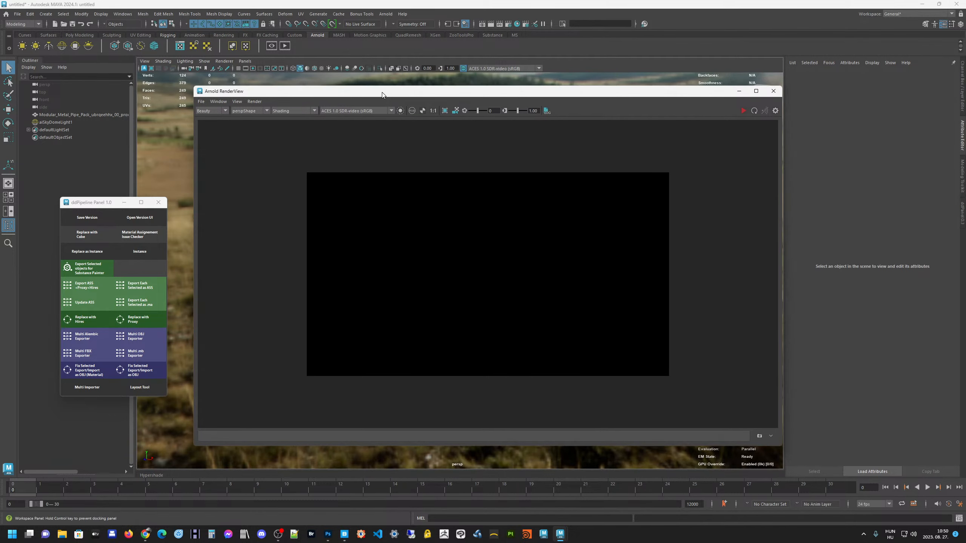
pyautogui.click(261, 103)
pyautogui.moveTo(291, 183)
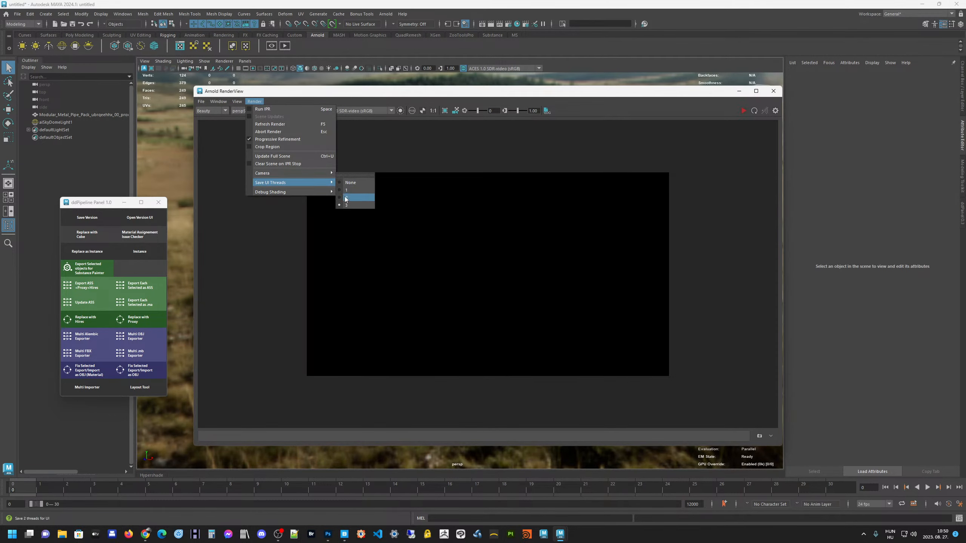
pyautogui.click(337, 99)
# Run a live IPR render of the pipe proxy and move the RenderView aside to uncover more of the viewport
pyautogui.moveTo(312, 93); pyautogui.dragTo(335, 105)
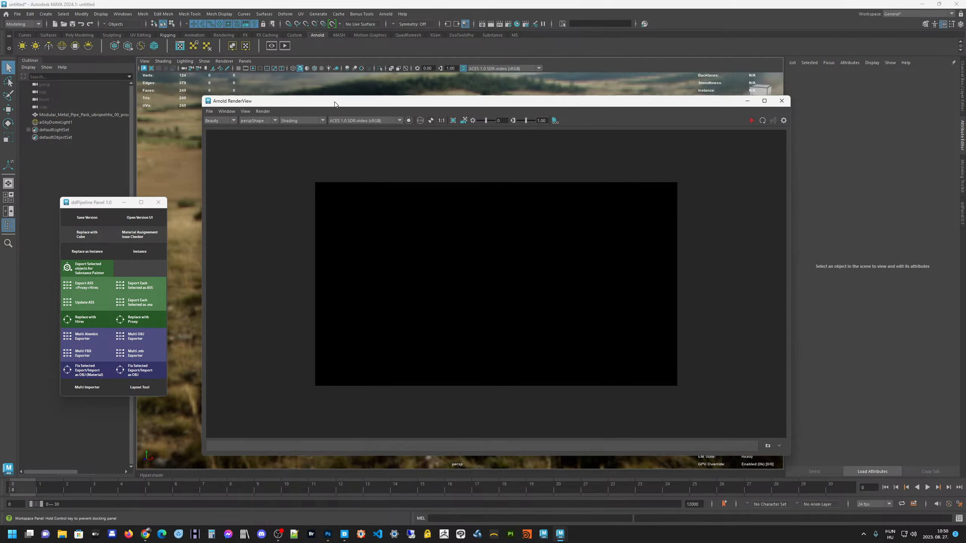
pyautogui.click(752, 120)
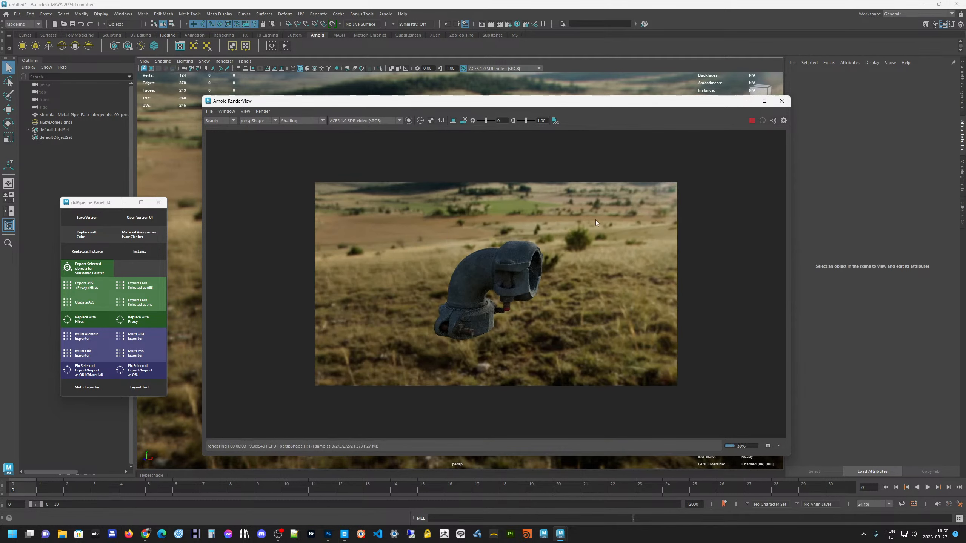
pyautogui.moveTo(495, 106); pyautogui.dragTo(625, 106)
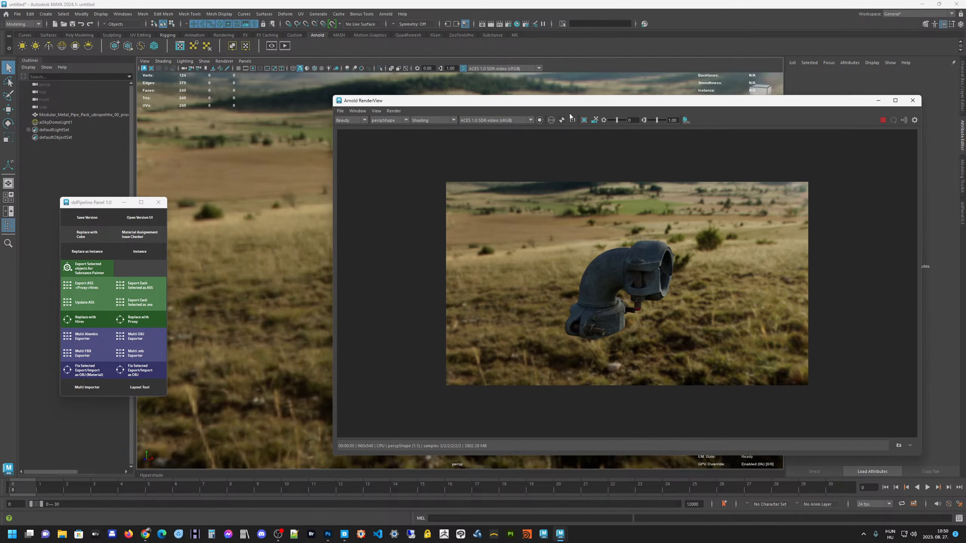
# Set the render image size to the HD_720 preset and close the Render Settings
pyautogui.click(507, 25)
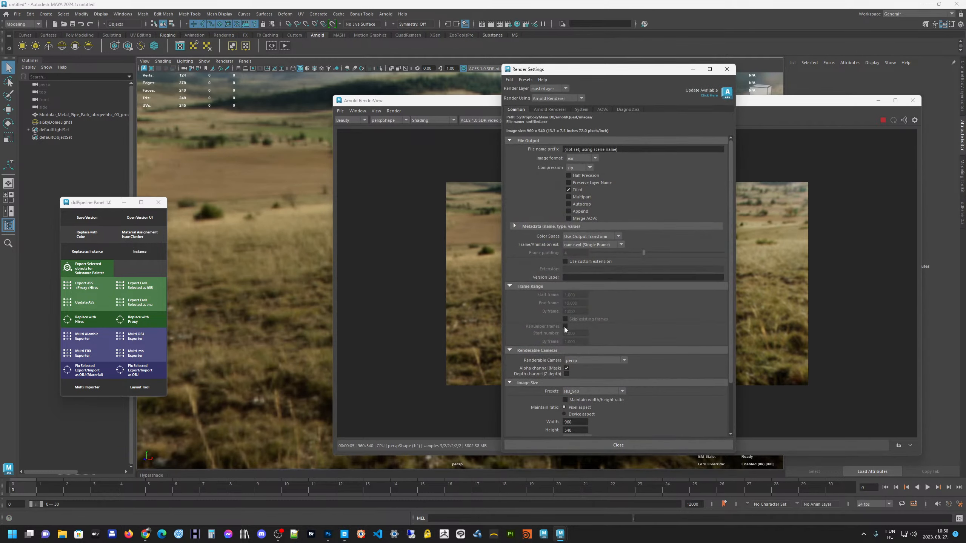
pyautogui.click(588, 390)
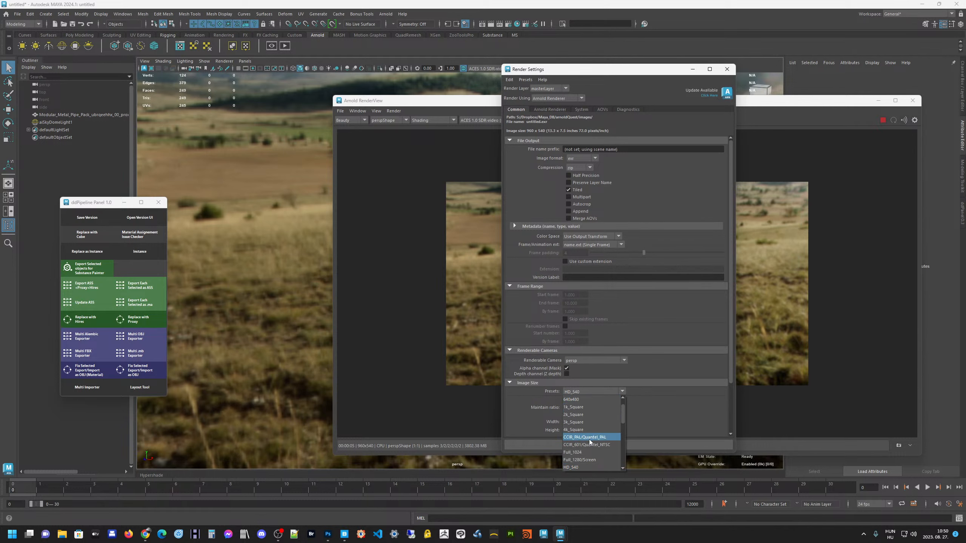
pyautogui.scroll(-1, 589, 439)
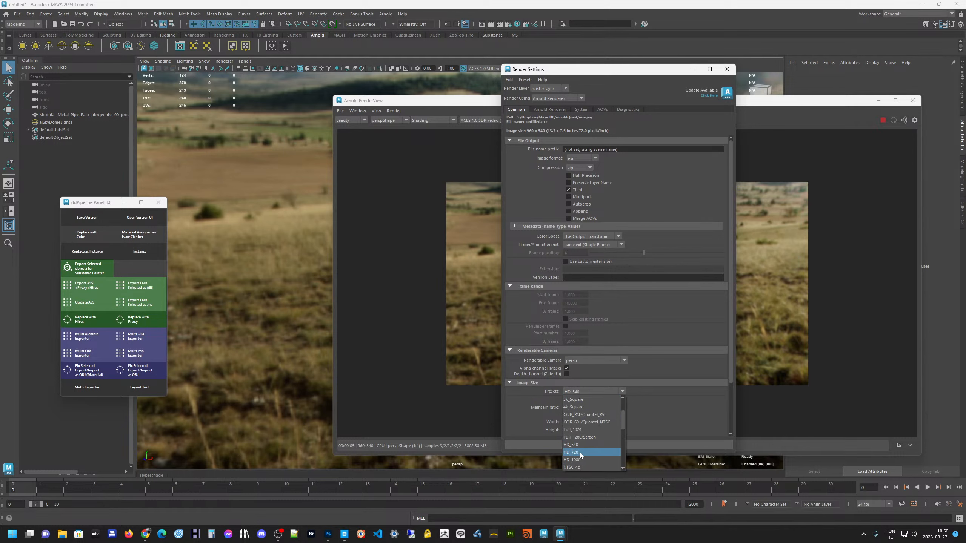
pyautogui.click(580, 453)
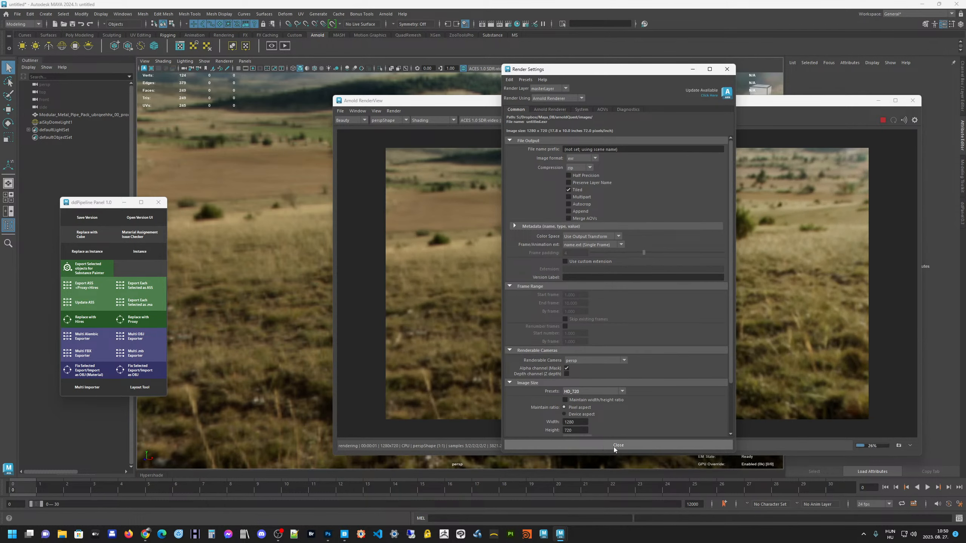
pyautogui.doubleClick(575, 430)
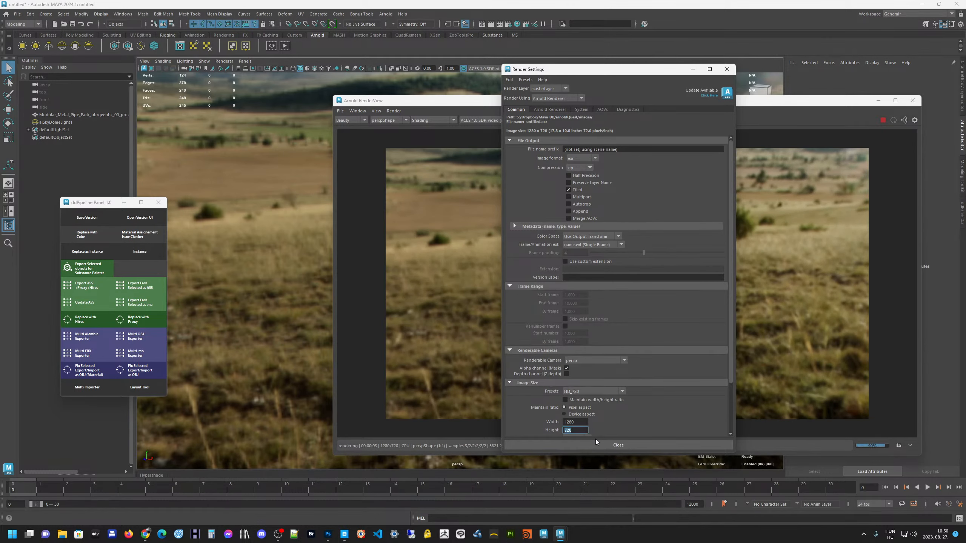
pyautogui.click(596, 443)
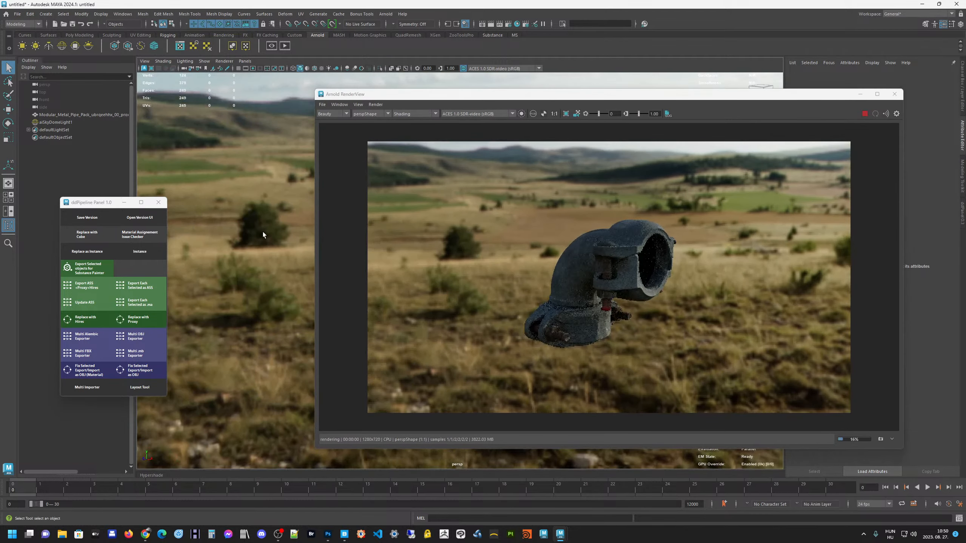
# Select the pipe proxy and arrange the RenderView beside it to compare the low-poly mesh with its render
pyautogui.click(91, 115)
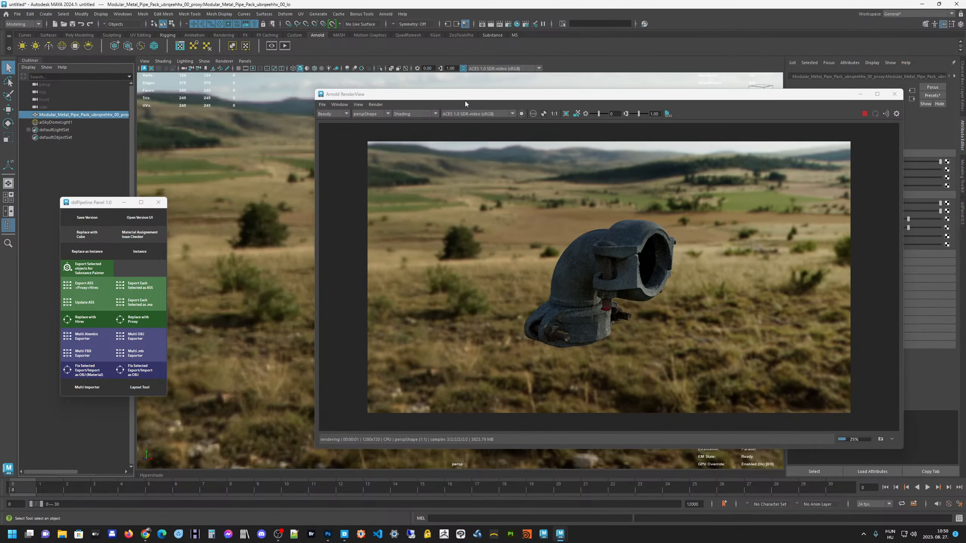
pyautogui.moveTo(464, 98); pyautogui.dragTo(651, 102)
pyautogui.keyDown('alt'); pyautogui.moveTo(409, 231); pyautogui.dragTo(322, 226, button='middle'); pyautogui.keyUp('alt')
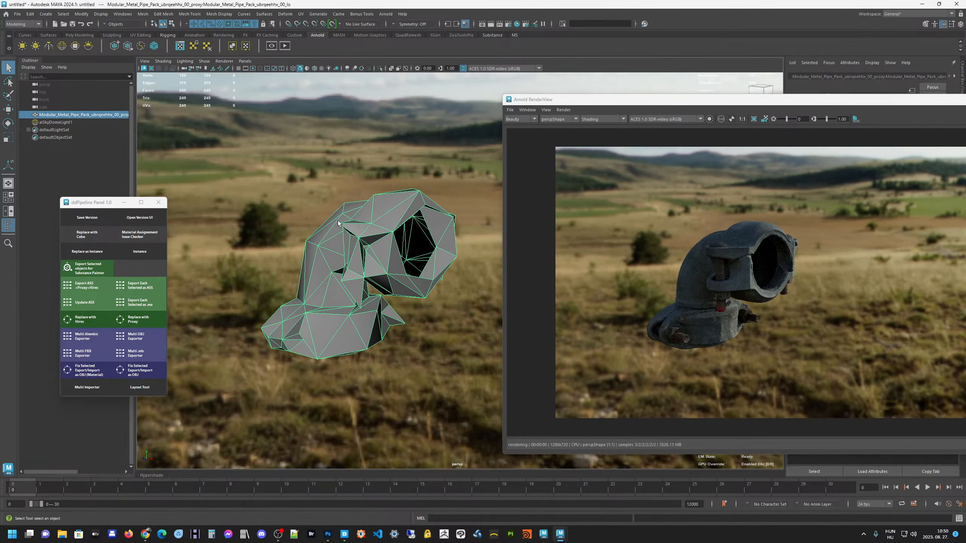
pyautogui.moveTo(665, 100); pyautogui.dragTo(598, 88)
pyautogui.keyDown('alt'); pyautogui.moveTo(319, 233); pyautogui.dragTo(312, 232); pyautogui.keyUp('alt')
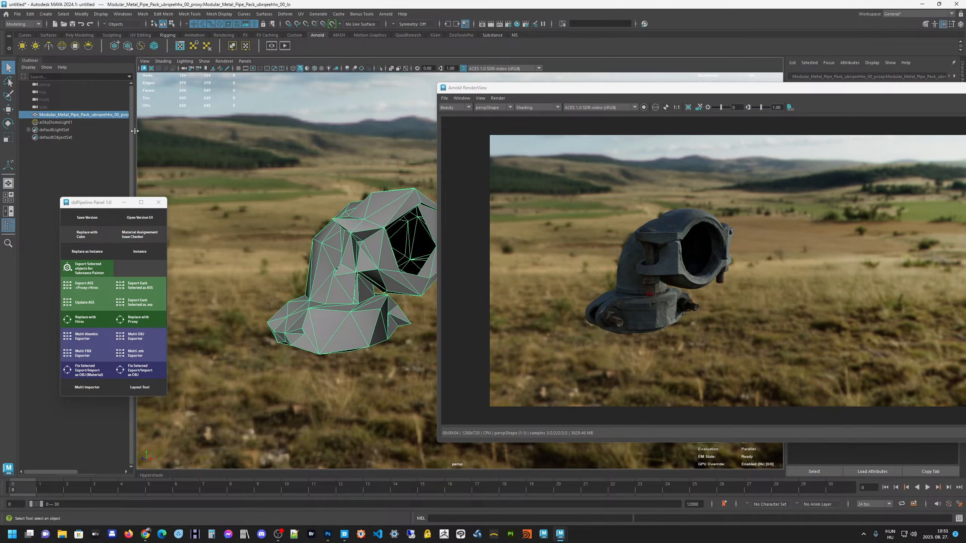
# Widen the Outliner to show more of the proxy's name and compare the mesh with its live render from other angles
pyautogui.moveTo(135, 132); pyautogui.dragTo(154, 124)
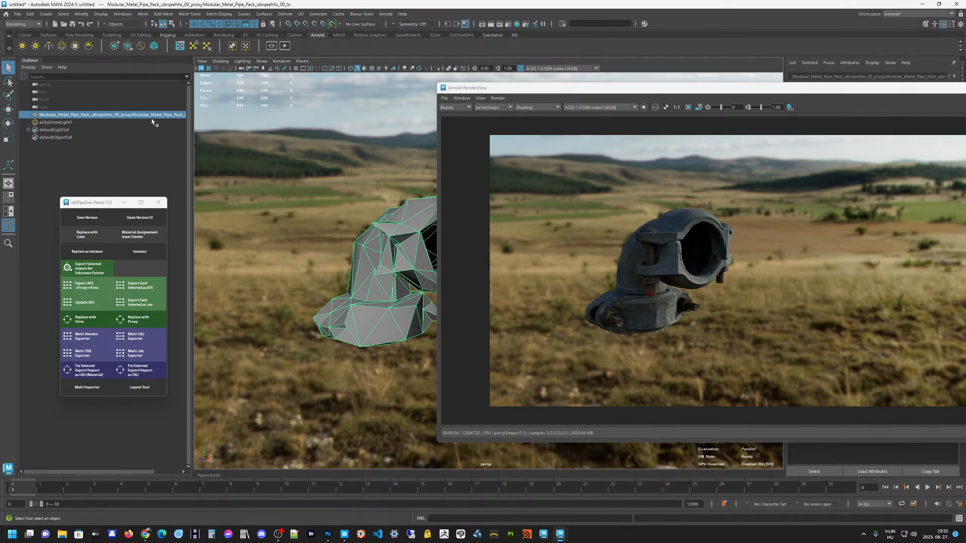
pyautogui.keyDown('alt'); pyautogui.moveTo(293, 219); pyautogui.dragTo(320, 221); pyautogui.keyUp('alt')
pyautogui.scroll(-2, 302, 218)
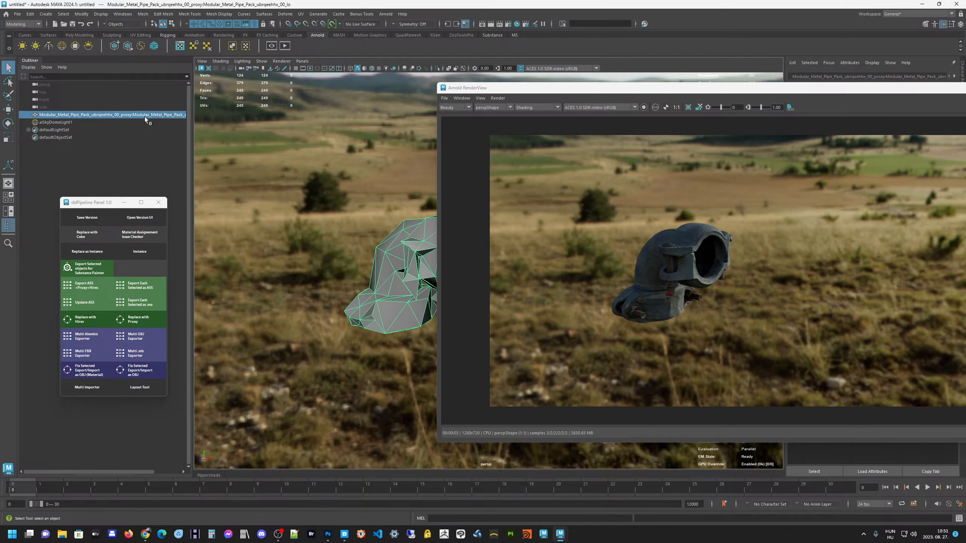
pyautogui.keyDown('alt'); pyautogui.moveTo(328, 212); pyautogui.dragTo(318, 211); pyautogui.keyUp('alt')
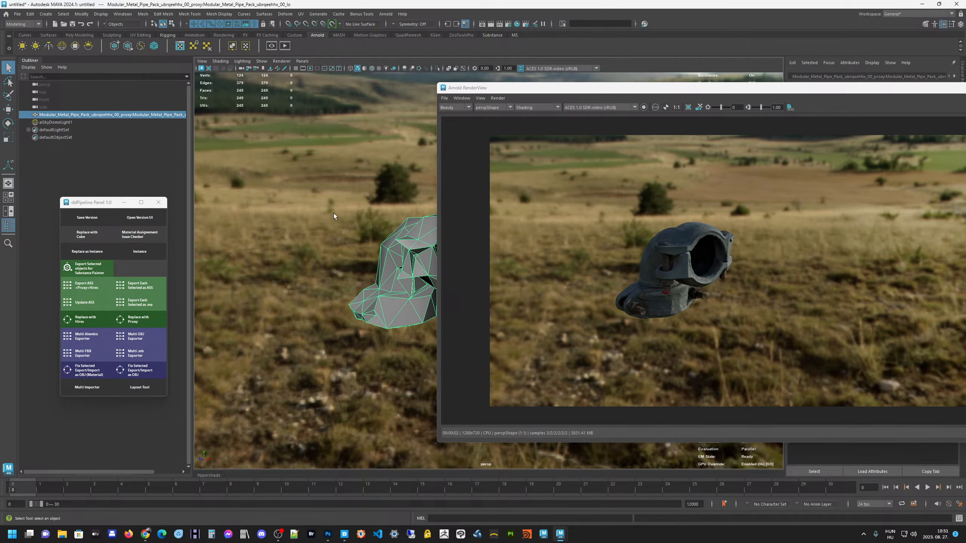
pyautogui.moveTo(334, 215)
pyautogui.keyDown('alt'); pyautogui.mouseDown()
pyautogui.moveTo(318, 213)
pyautogui.moveTo(330, 212)
pyautogui.mouseUp(); pyautogui.keyUp('alt')
pyautogui.keyDown('alt'); pyautogui.moveTo(330, 212); pyautogui.dragTo(343, 228, button='middle'); pyautogui.keyUp('alt')
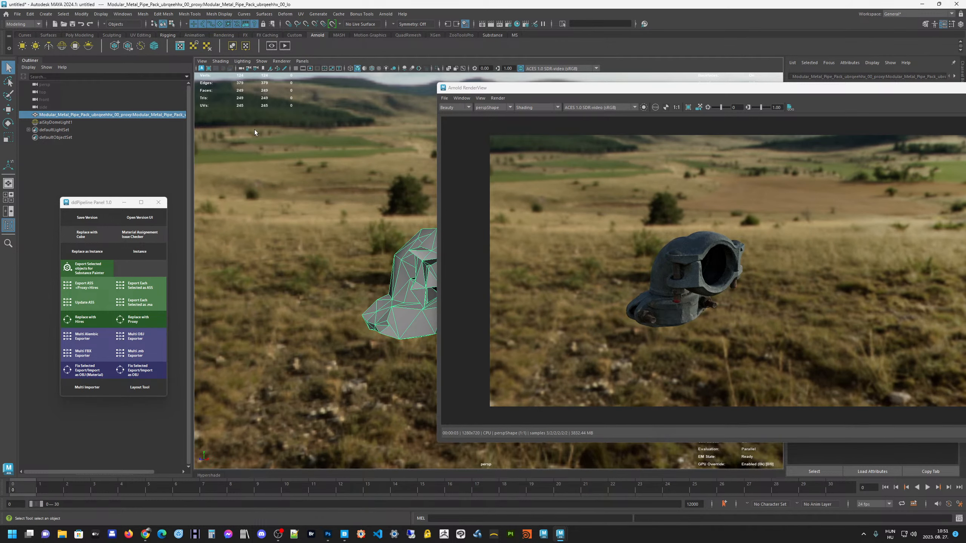
# Compare the low-poly pipe proxy with its live render from further camera angles and clear the selection
pyautogui.keyDown('alt'); pyautogui.moveTo(257, 134); pyautogui.dragTo(297, 184); pyautogui.keyUp('alt')
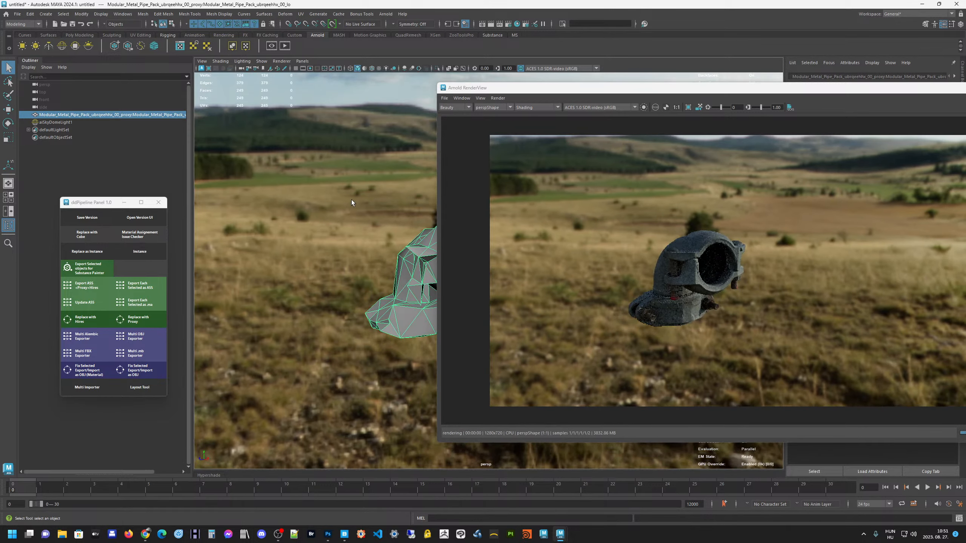
pyautogui.keyDown('alt'); pyautogui.moveTo(352, 199); pyautogui.dragTo(354, 209); pyautogui.keyUp('alt')
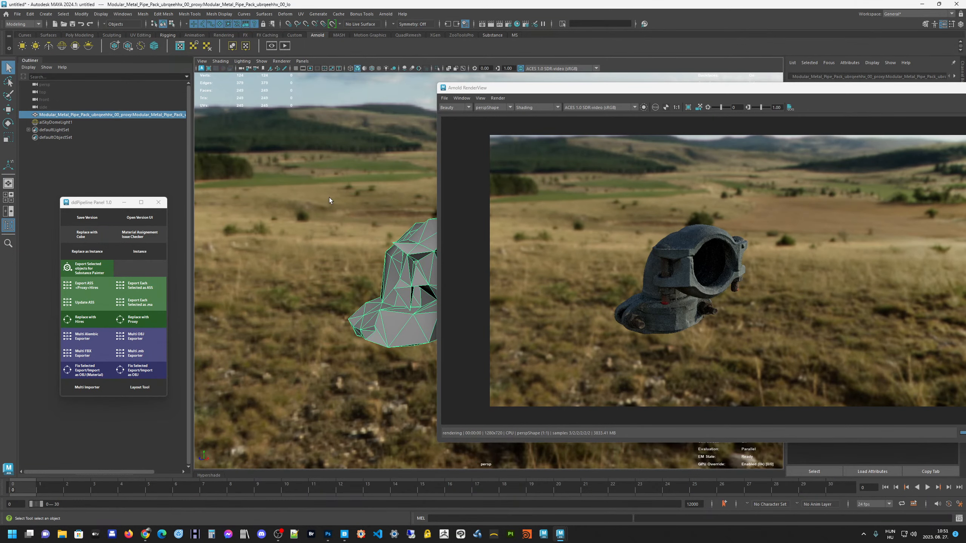
pyautogui.moveTo(106, 202); pyautogui.dragTo(87, 193)
pyautogui.click(216, 200)
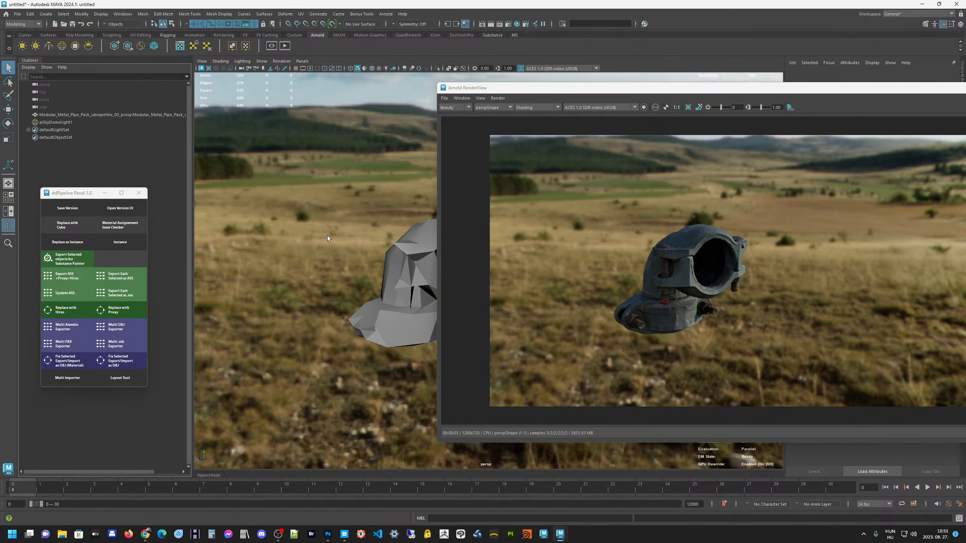
# Select the low-poly pipe proxy, keep the RenderView clear of it and replace the proxy with its hi-res version
pyautogui.click(90, 115)
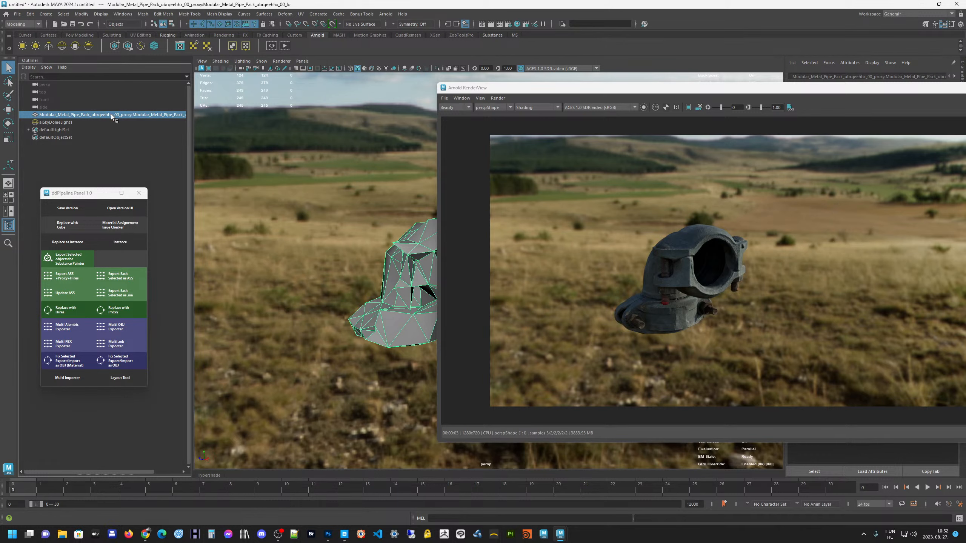
pyautogui.moveTo(77, 192); pyautogui.dragTo(70, 187)
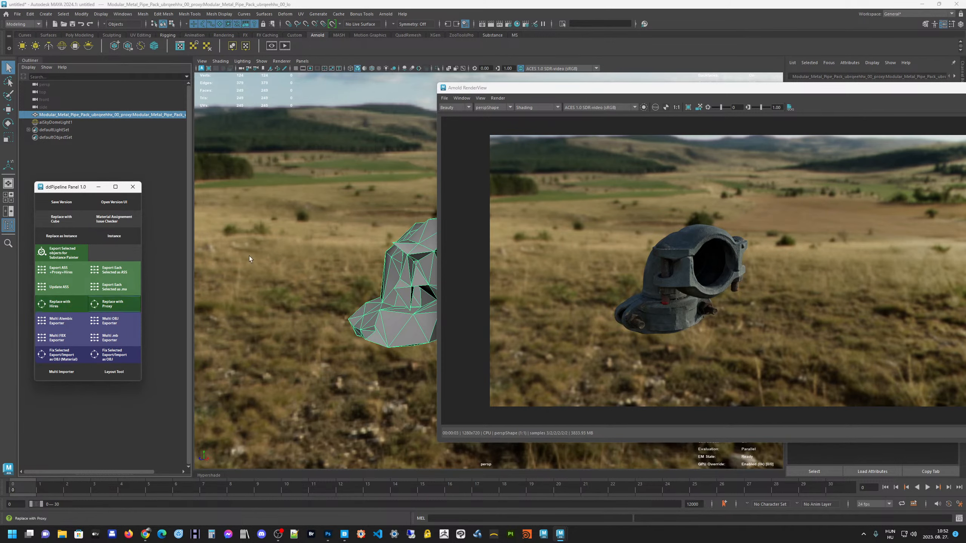
pyautogui.moveTo(897, 89); pyautogui.dragTo(788, 86)
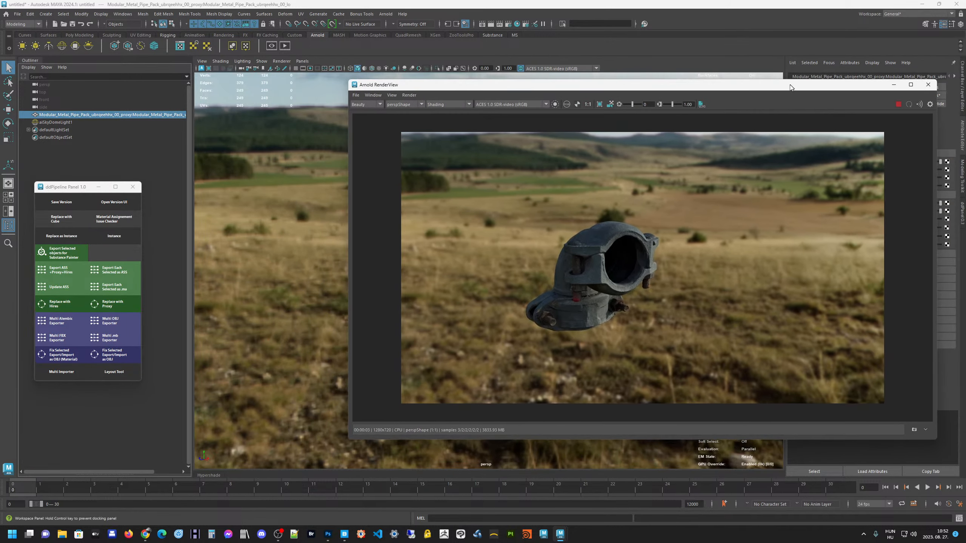
pyautogui.moveTo(580, 86); pyautogui.dragTo(753, 93)
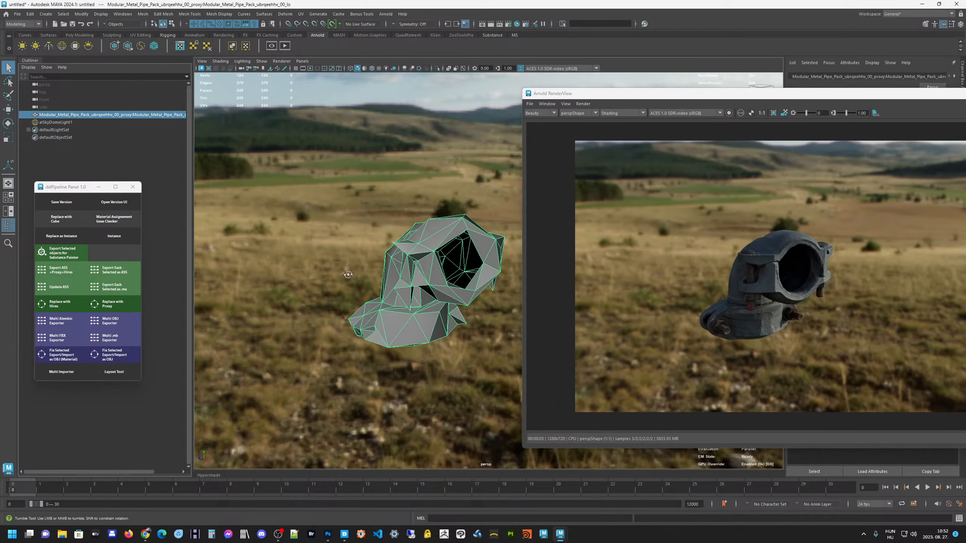
pyautogui.keyDown('alt'); pyautogui.moveTo(349, 270); pyautogui.dragTo(353, 268); pyautogui.keyUp('alt')
pyautogui.moveTo(343, 245)
pyautogui.keyDown('alt'); pyautogui.mouseDown(button='middle')
pyautogui.moveTo(386, 241)
pyautogui.moveTo(359, 238)
pyautogui.mouseUp(button='middle'); pyautogui.keyUp('alt')
pyautogui.moveTo(83, 192); pyautogui.dragTo(86, 187)
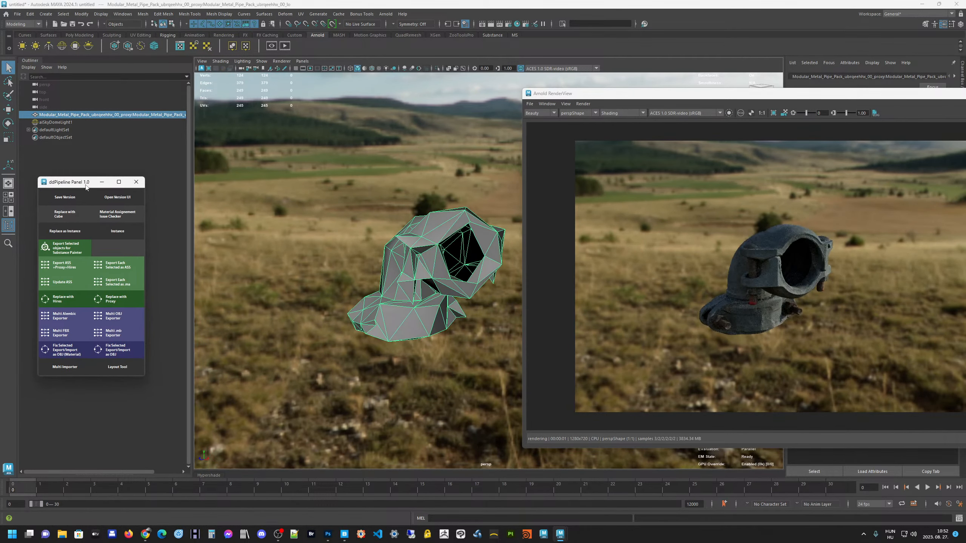
pyautogui.click(65, 300)
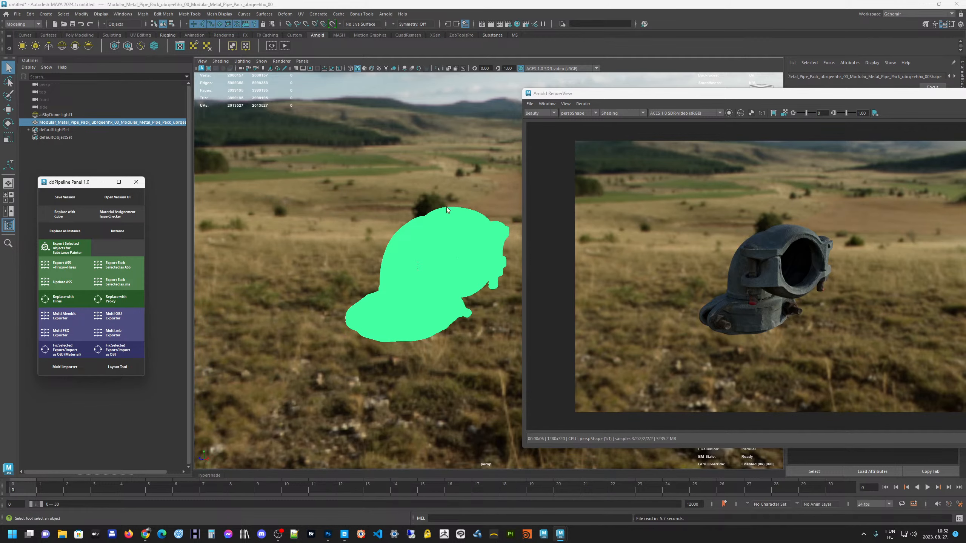
# Examine the hi-res pipe's mesh density and bolt detail up close, selected and unselected, against its live render
pyautogui.keyDown('alt'); pyautogui.moveTo(353, 246); pyautogui.dragTo(349, 220); pyautogui.keyUp('alt')
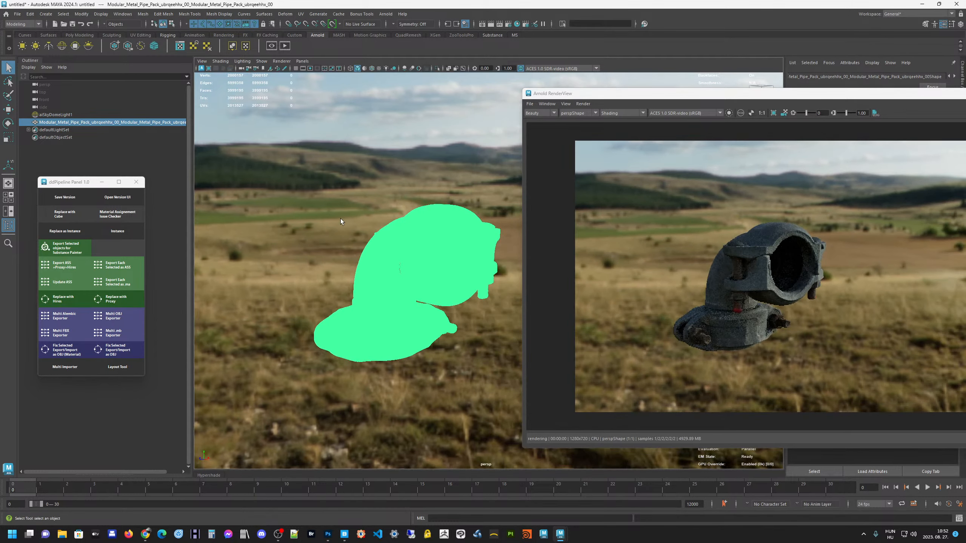
pyautogui.click(163, 155)
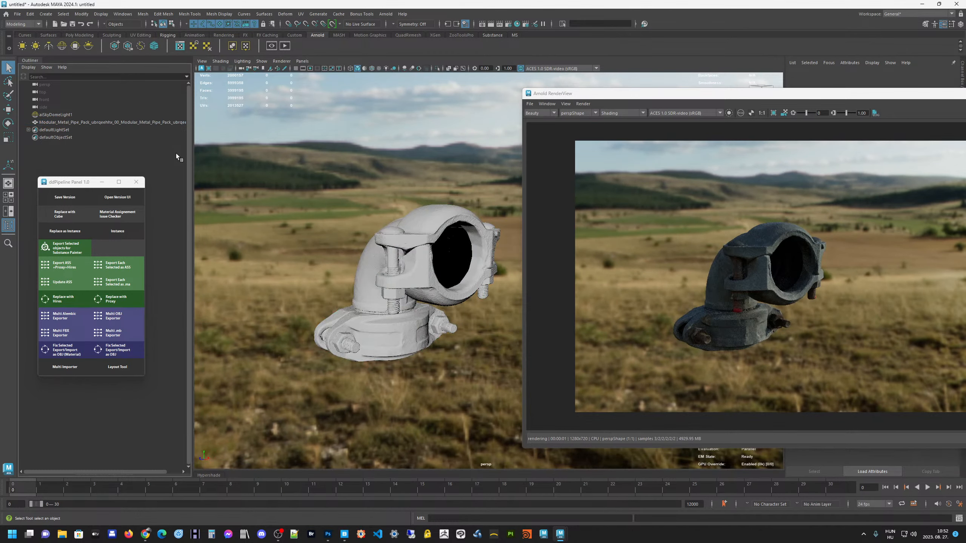
pyautogui.click(147, 123)
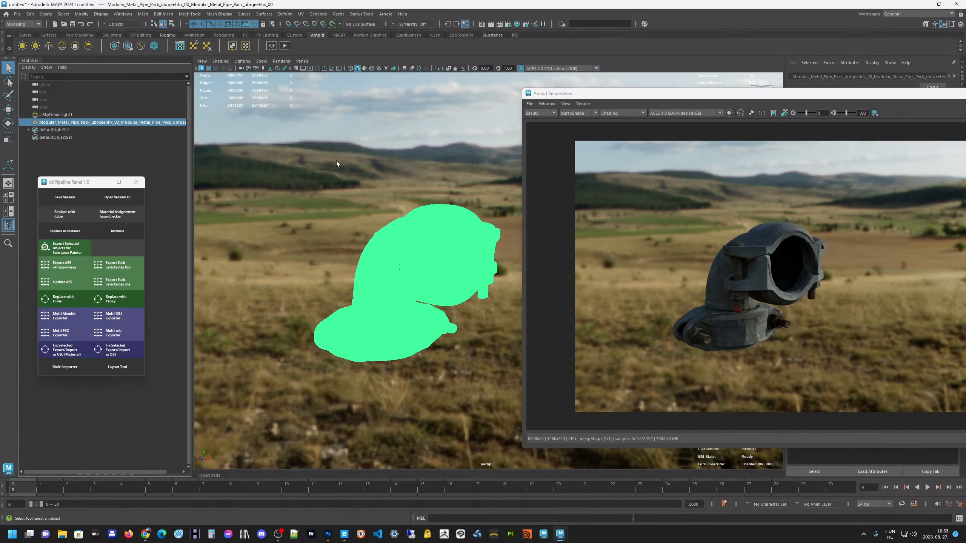
pyautogui.scroll(10, 388, 235)
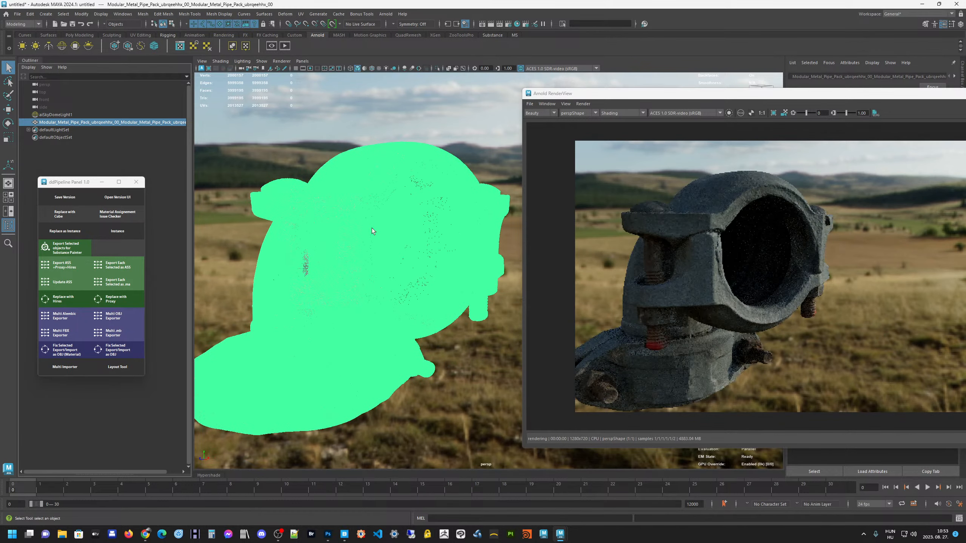
pyautogui.scroll(-6, 324, 200)
pyautogui.keyDown('alt'); pyautogui.moveTo(324, 200); pyautogui.dragTo(320, 222); pyautogui.keyUp('alt')
pyautogui.scroll(3, 349, 234)
pyautogui.click(349, 235)
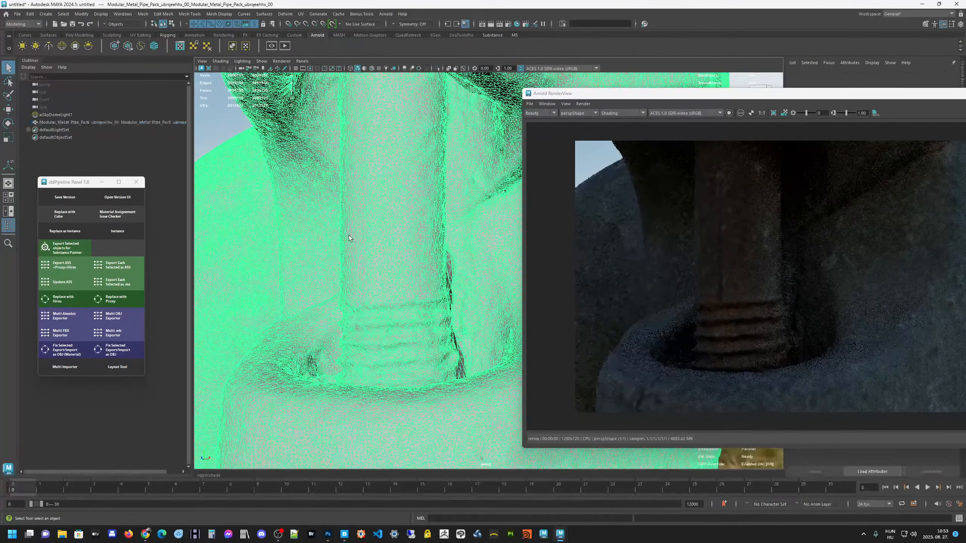
pyautogui.scroll(-9, 346, 228)
pyautogui.scroll(-6, 346, 227)
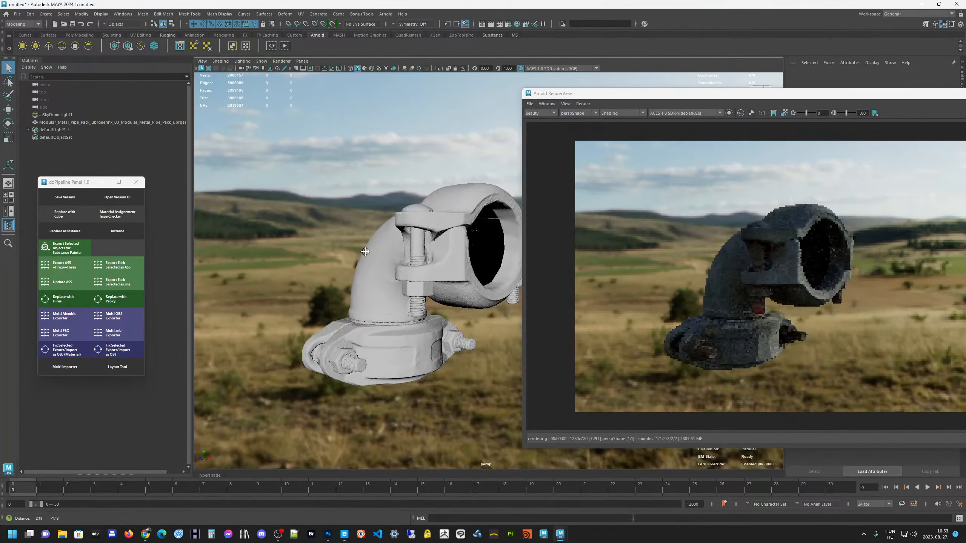
pyautogui.keyDown('alt'); pyautogui.moveTo(392, 254); pyautogui.dragTo(365, 256); pyautogui.keyUp('alt')
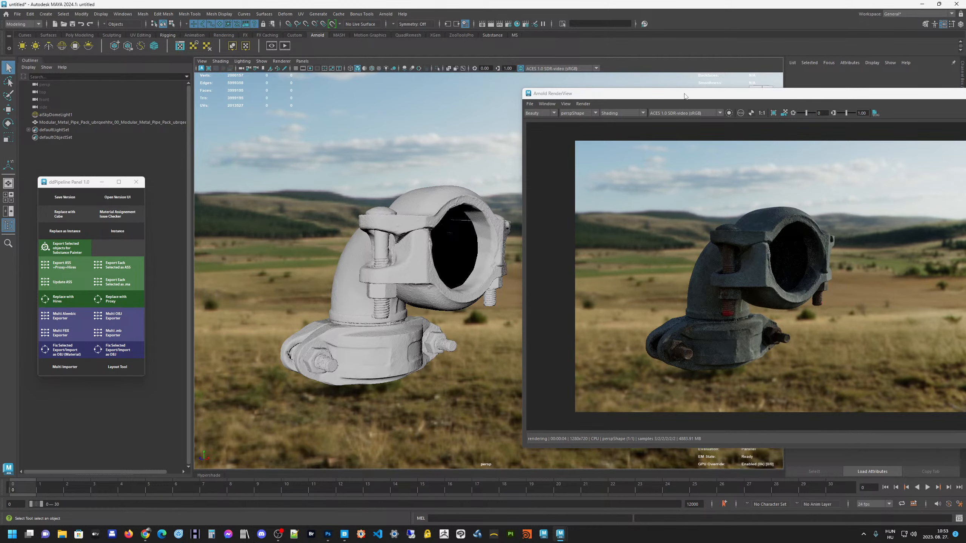
# Open the Hypershade and graph the material network of the selected hi-res pipe
pyautogui.moveTo(687, 97)
pyautogui.mouseDown()
pyautogui.moveTo(756, 69)
pyautogui.moveTo(784, 77)
pyautogui.moveTo(687, 97)
pyautogui.mouseUp()
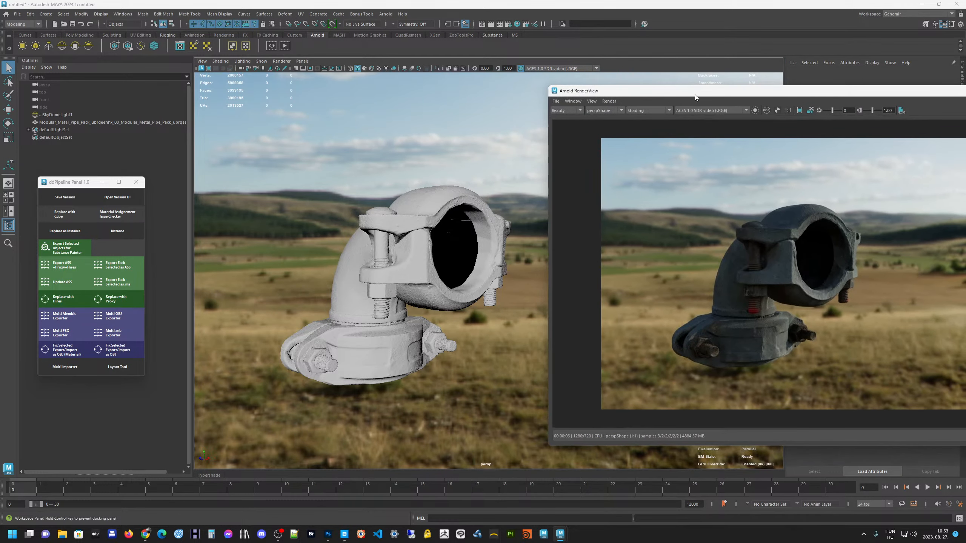
pyautogui.click(216, 472)
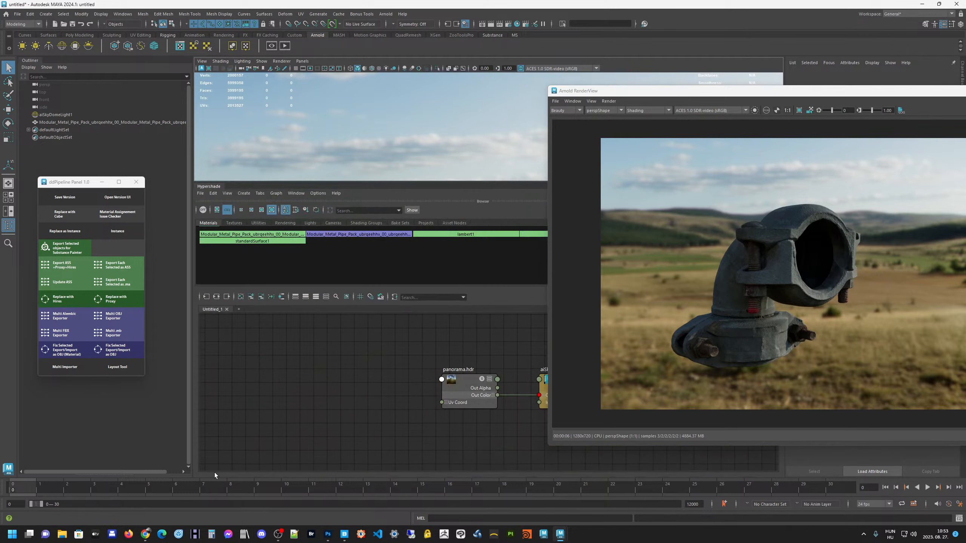
pyautogui.keyDown('alt'); pyautogui.moveTo(388, 341); pyautogui.dragTo(310, 363, button='middle'); pyautogui.keyUp('alt')
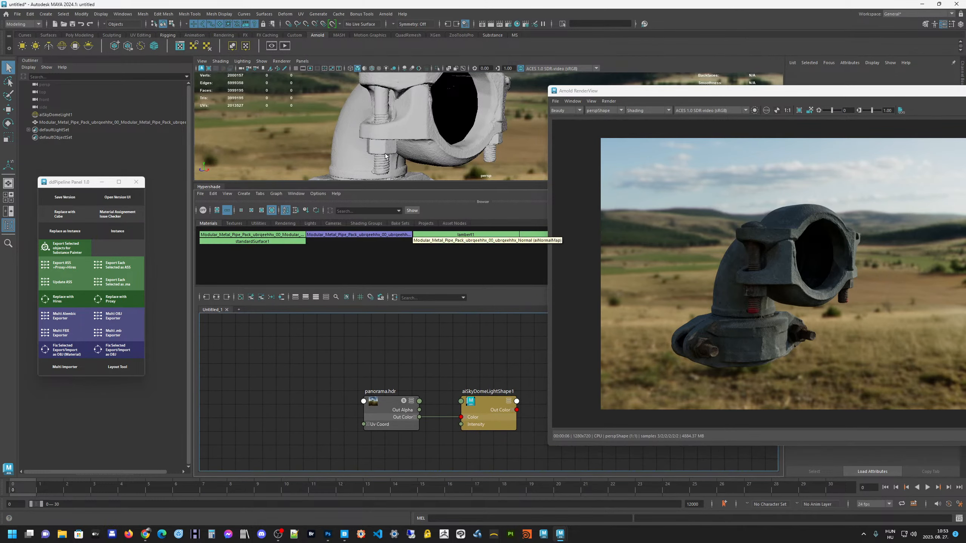
pyautogui.click(282, 298)
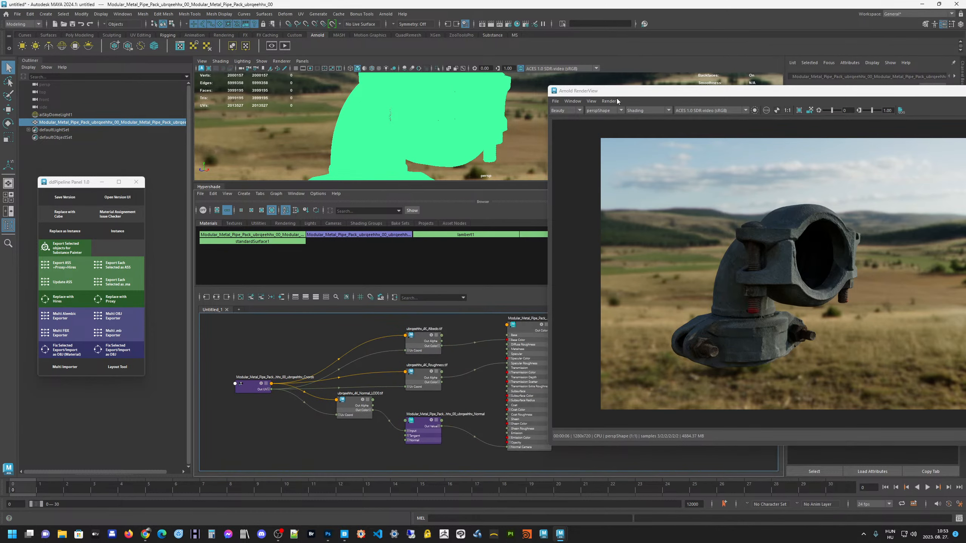
# Dock the Arnold RenderView beside the Outliner, widen it and place the ddPipeline Panel over the Attribute Editor
pyautogui.moveTo(619, 91); pyautogui.dragTo(136, 60)
pyautogui.moveTo(606, 180); pyautogui.dragTo(324, 181)
pyautogui.moveTo(70, 184); pyautogui.dragTo(875, 268)
pyautogui.scroll(4, 124, 229)
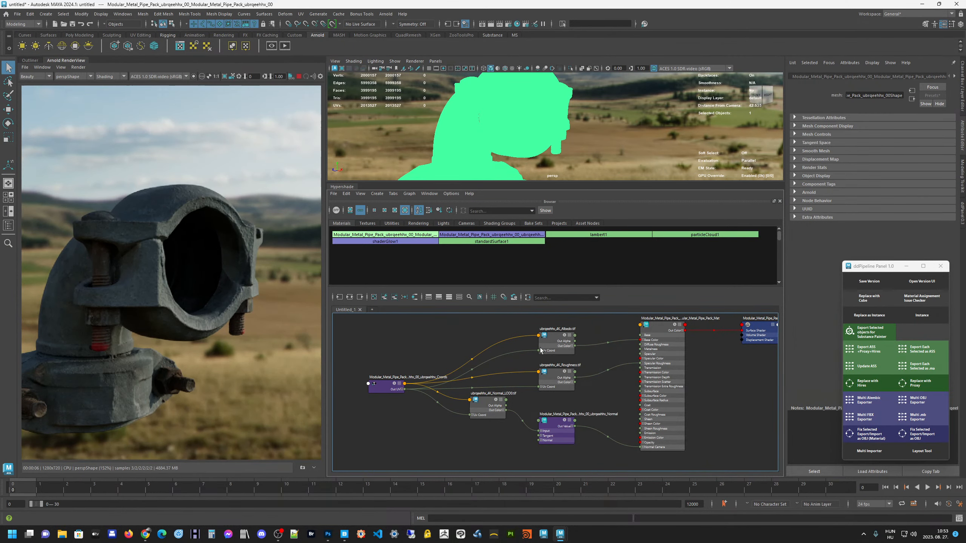
# Close the Hypershade's material Browser and enlarge the viewport above the node graph to show the whole pipe
pyautogui.keyDown('alt'); pyautogui.moveTo(631, 394); pyautogui.dragTo(601, 429, button='middle'); pyautogui.keyUp('alt')
pyautogui.keyDown('alt'); pyautogui.moveTo(436, 359); pyautogui.dragTo(452, 342, button='middle'); pyautogui.keyUp('alt')
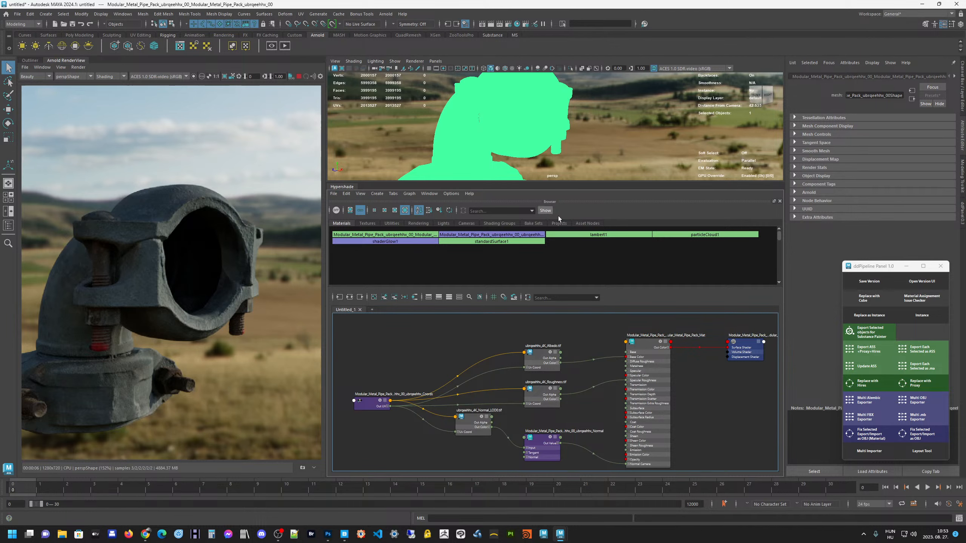
pyautogui.click(780, 202)
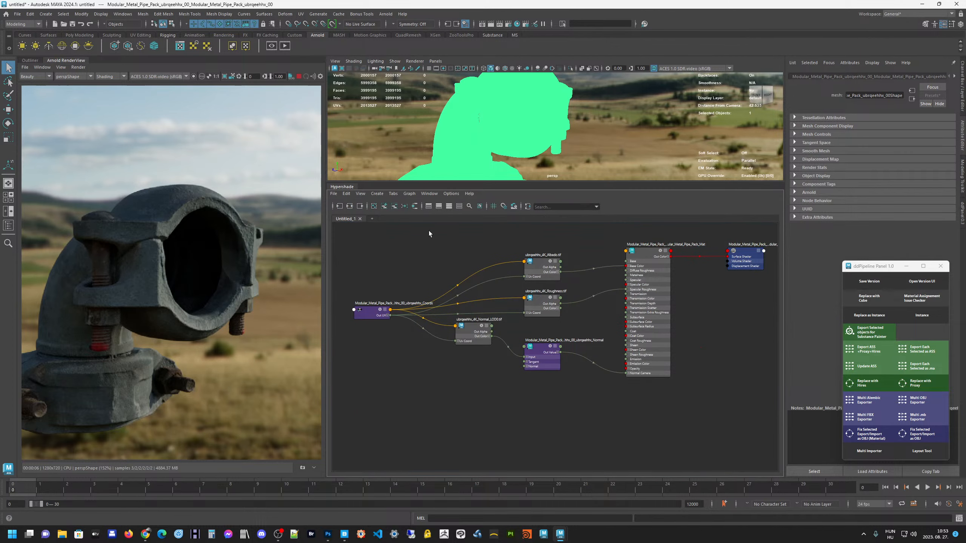
pyautogui.moveTo(481, 249); pyautogui.dragTo(480, 271)
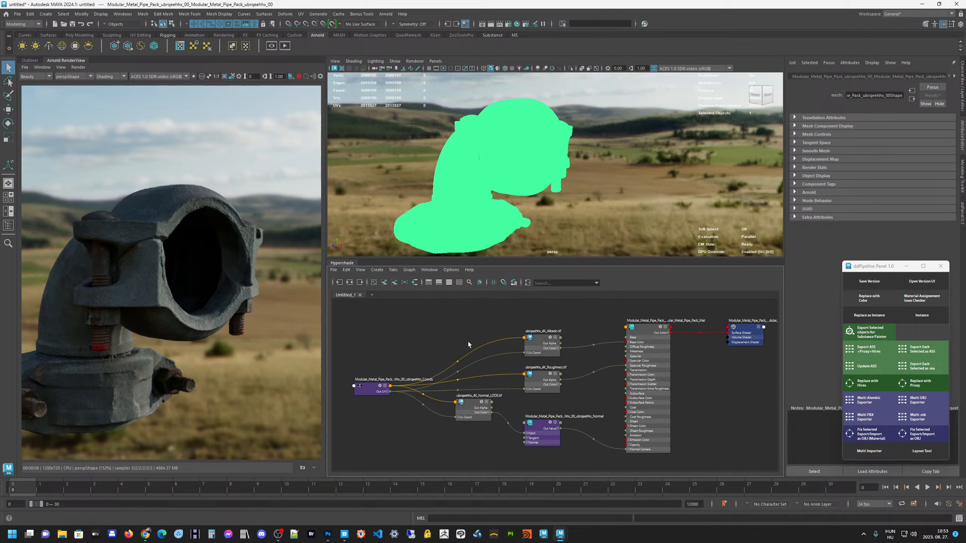
pyautogui.keyDown('alt'); pyautogui.moveTo(529, 154); pyautogui.dragTo(569, 175, button='middle'); pyautogui.keyUp('alt')
pyautogui.keyDown('alt'); pyautogui.moveTo(466, 323); pyautogui.dragTo(448, 311, button='middle'); pyautogui.keyUp('alt')
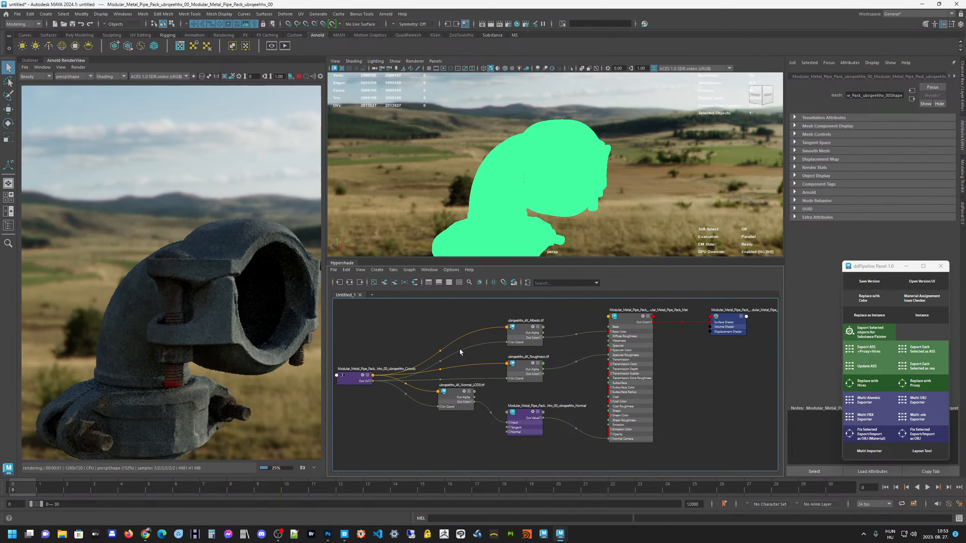
# Examine the pipe's Albedo texture, Standard Surface material and shading group nodes in the graph
pyautogui.moveTo(522, 335); pyautogui.dragTo(515, 336)
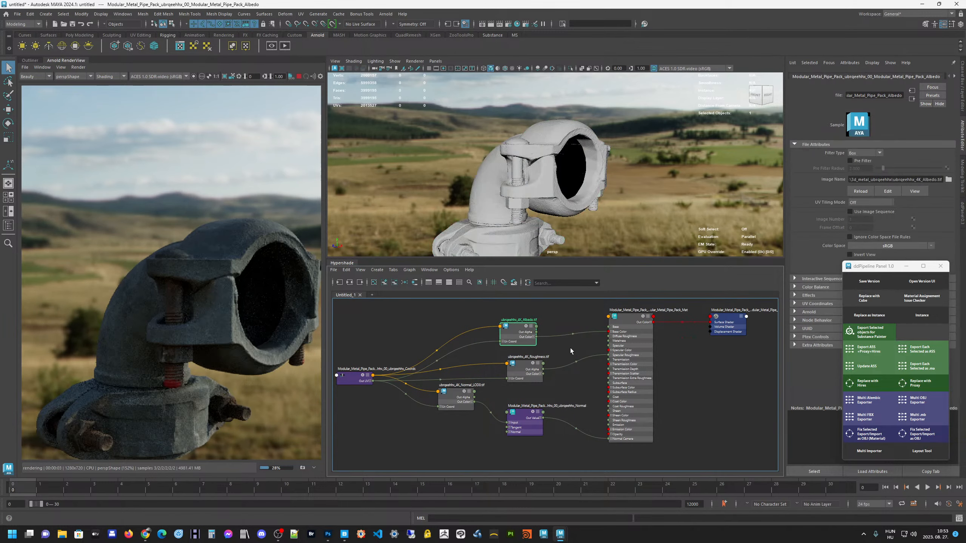
pyautogui.moveTo(633, 319)
pyautogui.mouseDown()
pyautogui.moveTo(627, 330)
pyautogui.moveTo(641, 325)
pyautogui.mouseUp()
pyautogui.keyDown('alt'); pyautogui.moveTo(641, 324); pyautogui.dragTo(600, 348, button='middle'); pyautogui.keyUp('alt')
pyautogui.moveTo(600, 348); pyautogui.dragTo(602, 346)
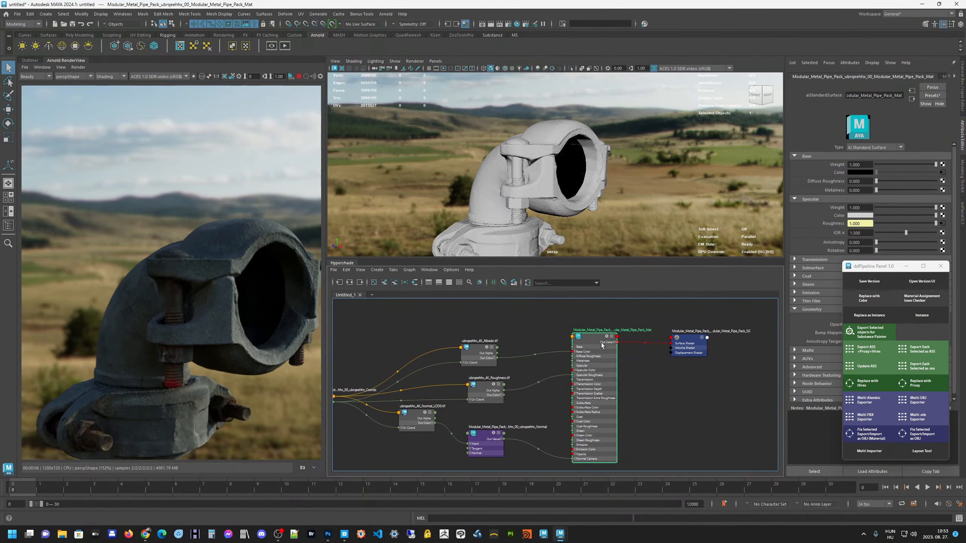
pyautogui.moveTo(687, 339); pyautogui.dragTo(700, 358)
pyautogui.keyDown('alt'); pyautogui.moveTo(653, 386); pyautogui.dragTo(660, 397, button='middle'); pyautogui.keyUp('alt')
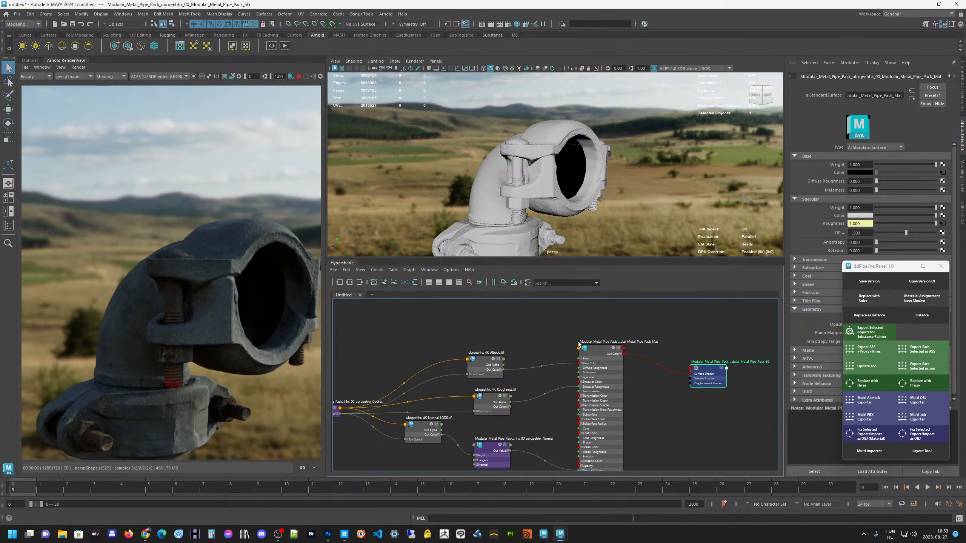
pyautogui.moveTo(599, 350); pyautogui.dragTo(595, 344)
pyautogui.click(516, 330)
# Examine the Roughness texture and the normal map node with its Strength setting, along with their connections to the material
pyautogui.scroll(3, 496, 335)
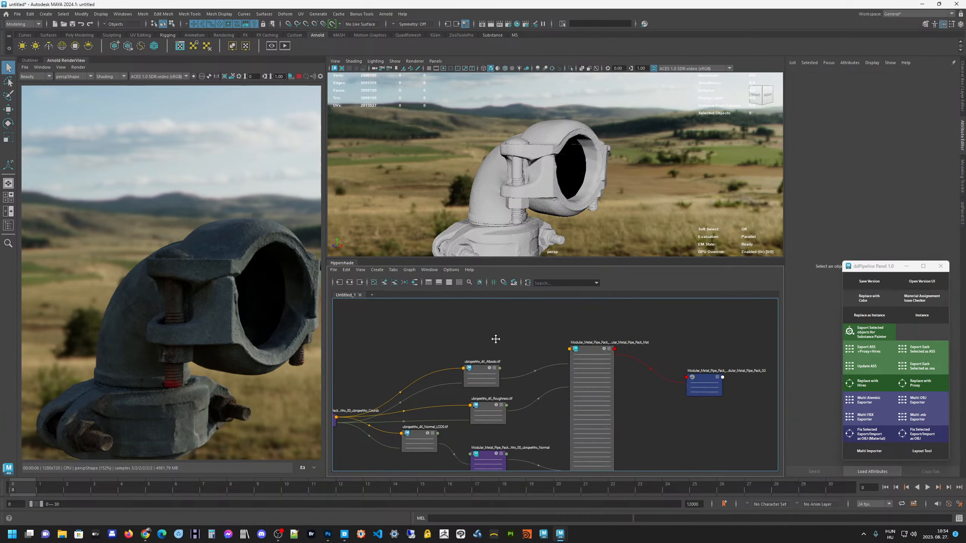
pyautogui.moveTo(472, 398); pyautogui.dragTo(439, 373)
pyautogui.click(498, 361)
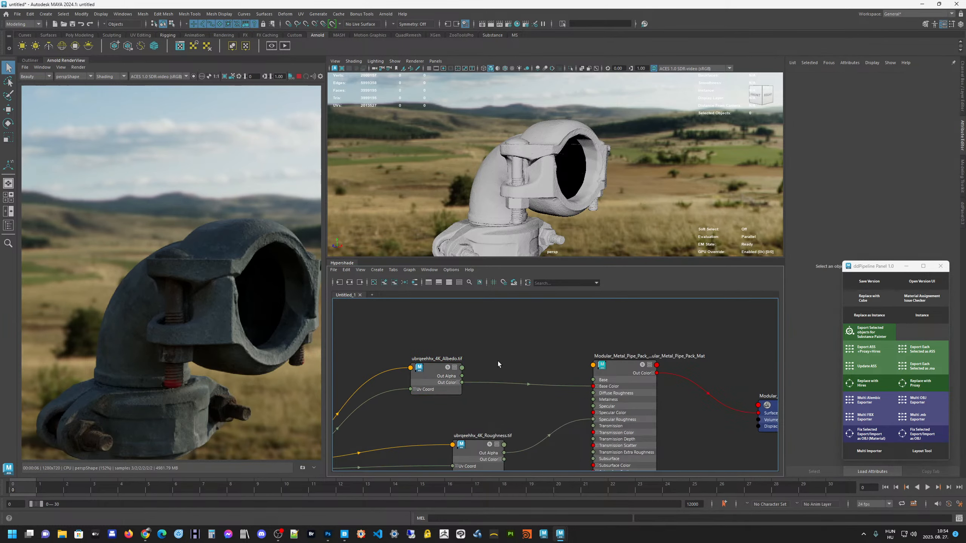
pyautogui.keyDown('alt'); pyautogui.moveTo(519, 365); pyautogui.dragTo(561, 309, button='middle'); pyautogui.keyUp('alt')
pyautogui.moveTo(531, 398); pyautogui.dragTo(483, 385)
pyautogui.keyDown('alt'); pyautogui.moveTo(546, 420); pyautogui.dragTo(554, 386, button='middle'); pyautogui.keyUp('alt')
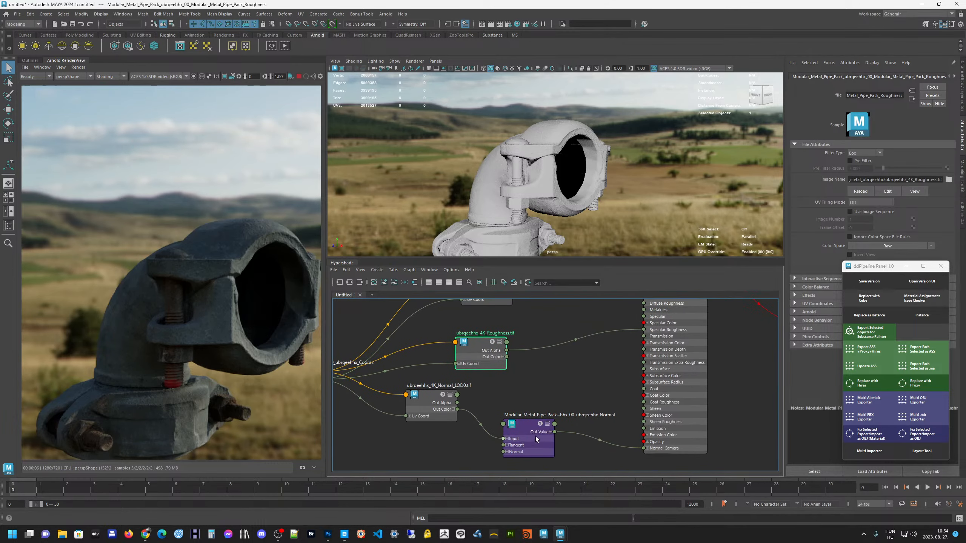
pyautogui.moveTo(534, 433); pyautogui.dragTo(529, 426)
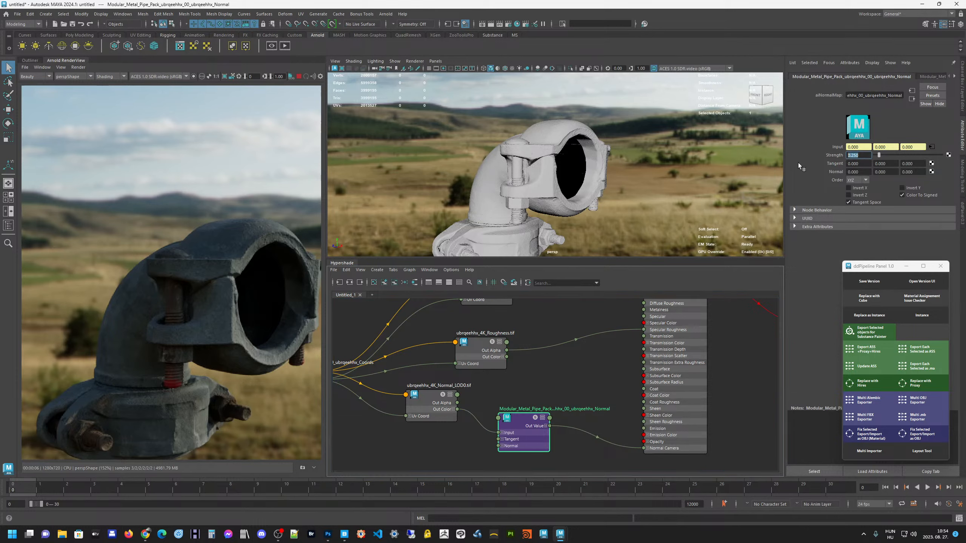
pyautogui.click(615, 364)
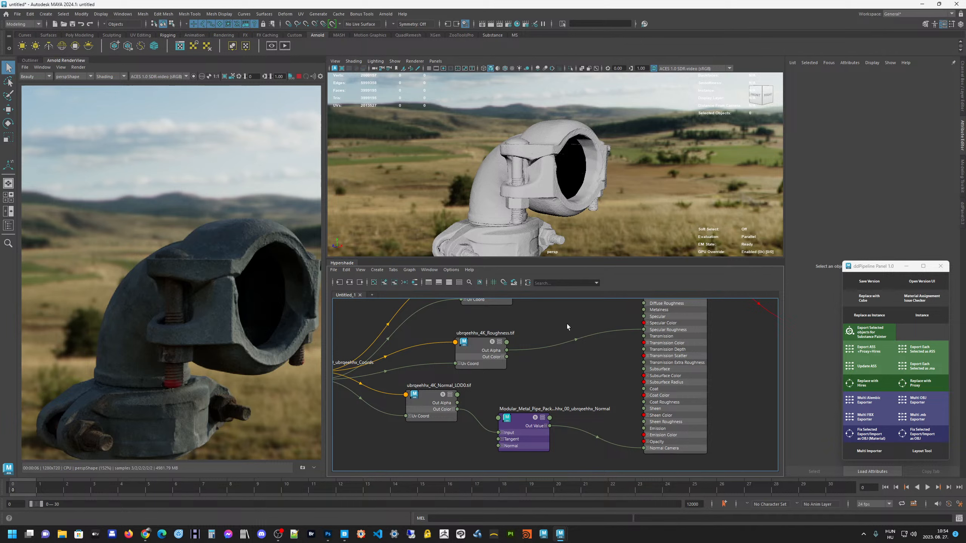
# Add a colorCorrect node to the graph beside the Albedo texture
pyautogui.keyDown('alt'); pyautogui.moveTo(572, 383); pyautogui.dragTo(571, 425, button='middle'); pyautogui.keyUp('alt')
pyautogui.click(499, 328)
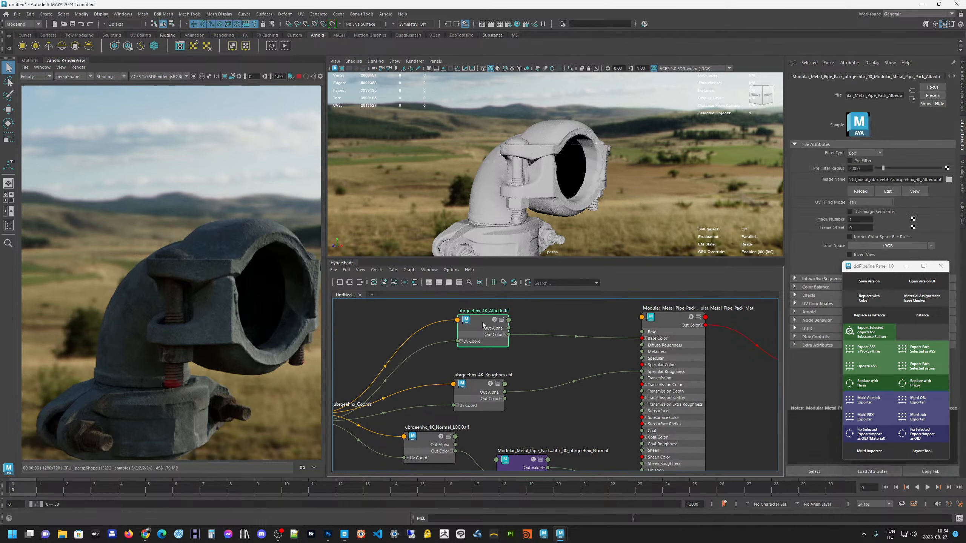
pyautogui.keyDown('alt'); pyautogui.moveTo(544, 313); pyautogui.dragTo(533, 347, button='middle'); pyautogui.keyUp('alt')
pyautogui.click(534, 345)
pyautogui.press('Tab')
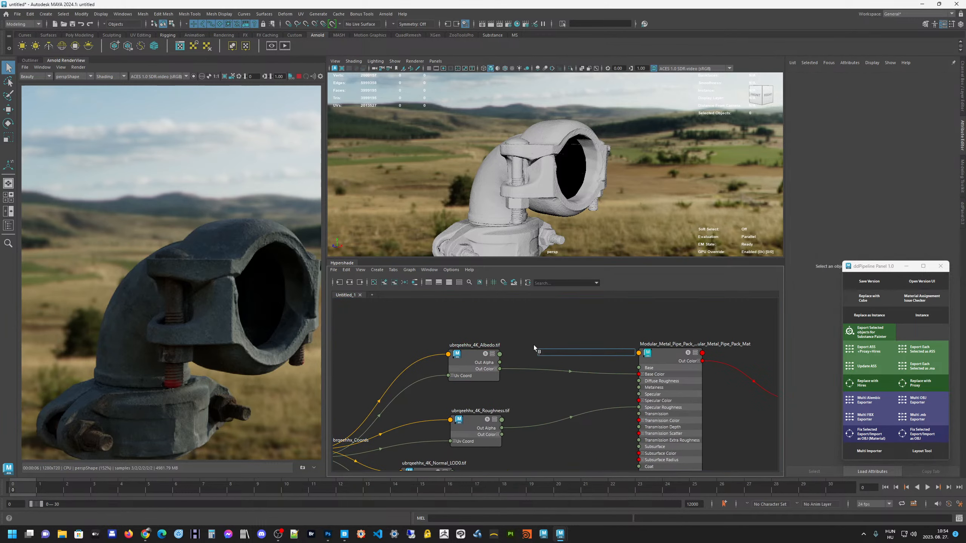
pyautogui.write('colorCorrect')
pyautogui.press('Return')
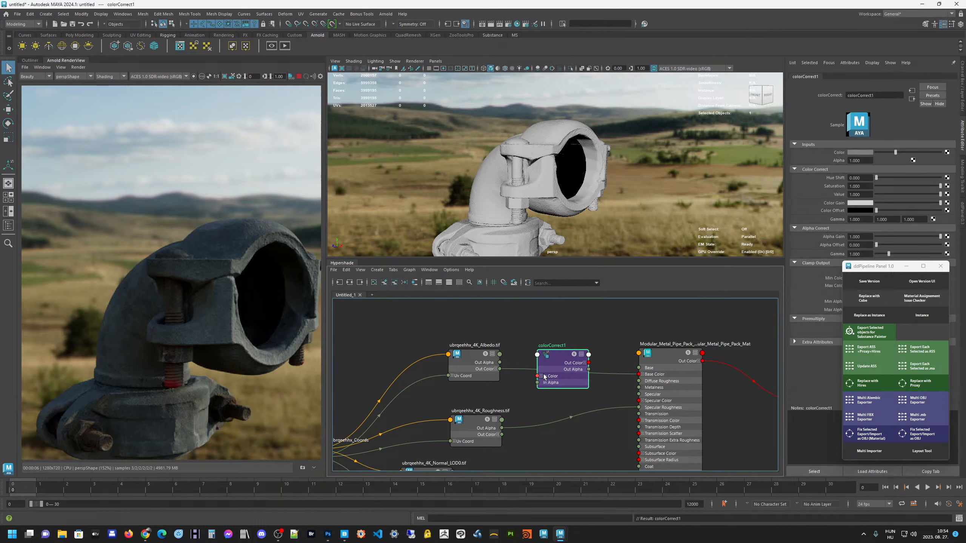
# Move the colorCorrect node above the link between the Albedo texture and the material, and deselect it
pyautogui.moveTo(562, 344); pyautogui.dragTo(563, 341)
pyautogui.keyDown('alt'); pyautogui.moveTo(523, 325); pyautogui.dragTo(483, 335, button='middle'); pyautogui.keyUp('alt')
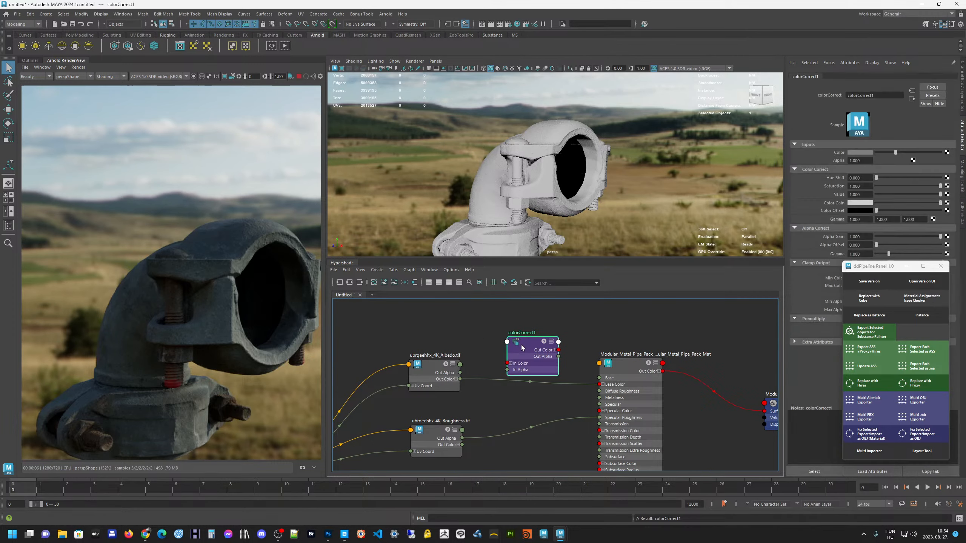
pyautogui.moveTo(521, 346); pyautogui.dragTo(543, 340)
pyautogui.click(477, 331)
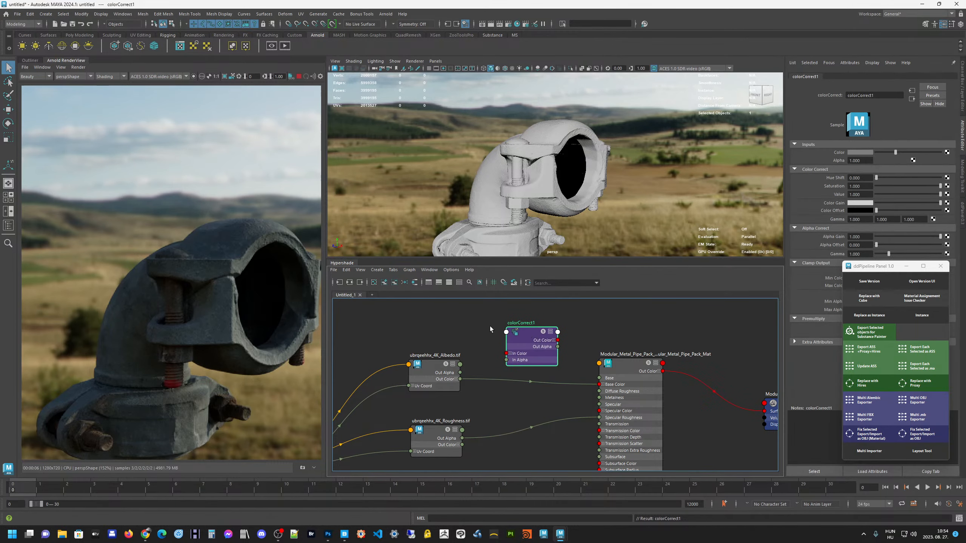
pyautogui.click(472, 321)
# Search the Plug-in Manager for "look" and check the load status of the lookdev plug-ins
pyautogui.click(122, 14)
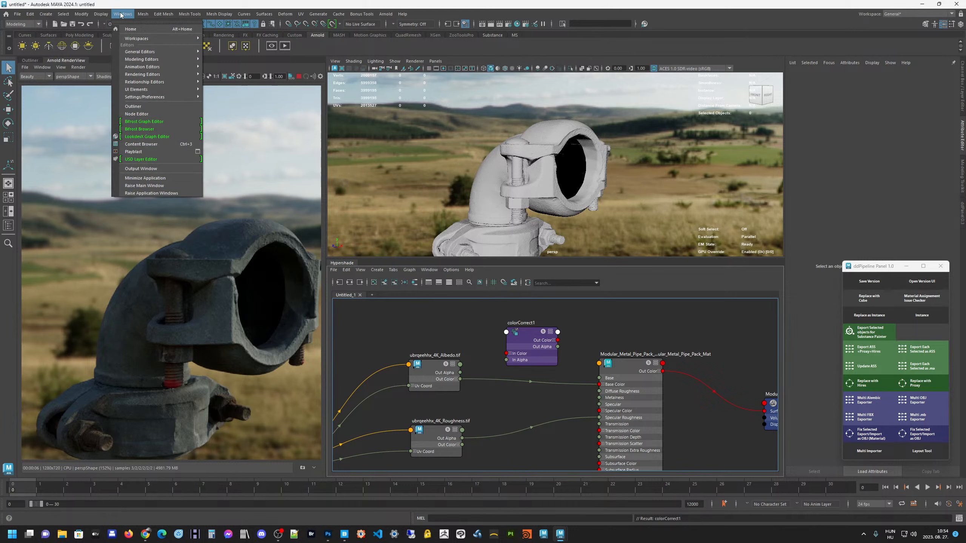
pyautogui.click(122, 14)
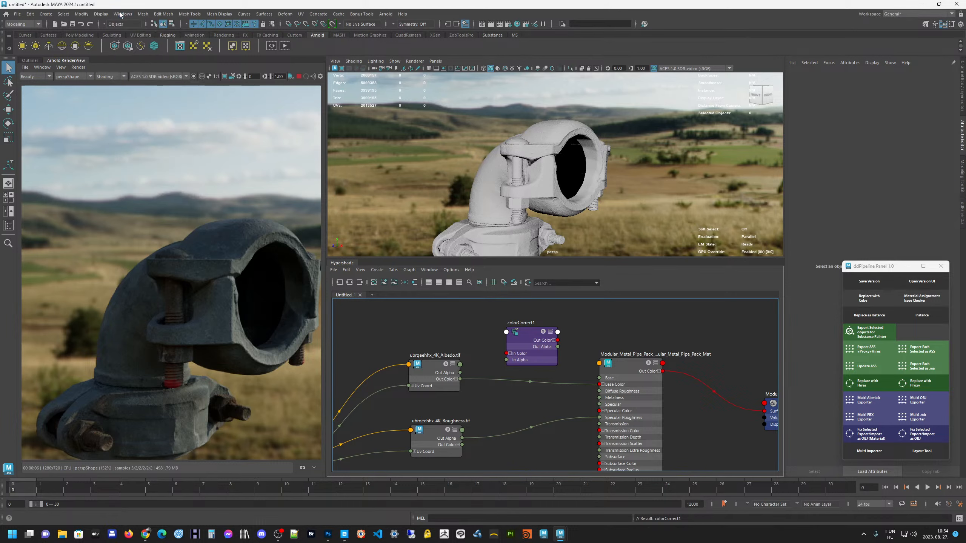
pyautogui.click(122, 14)
pyautogui.moveTo(157, 98)
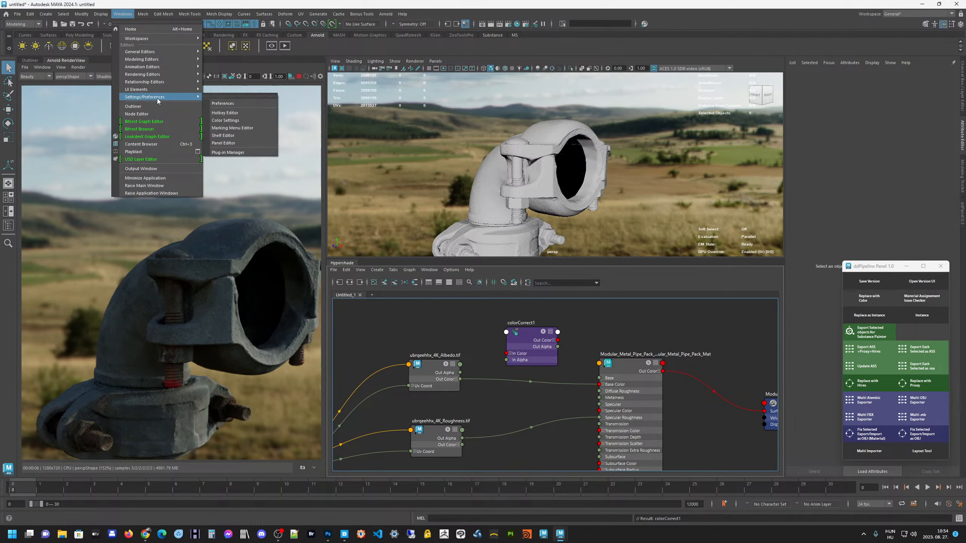
pyautogui.click(231, 152)
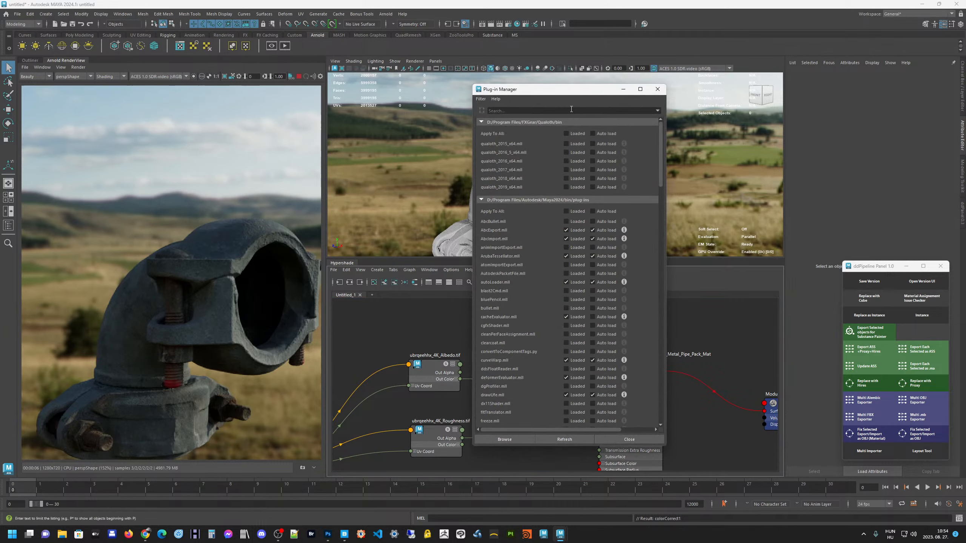
pyautogui.write('loo')
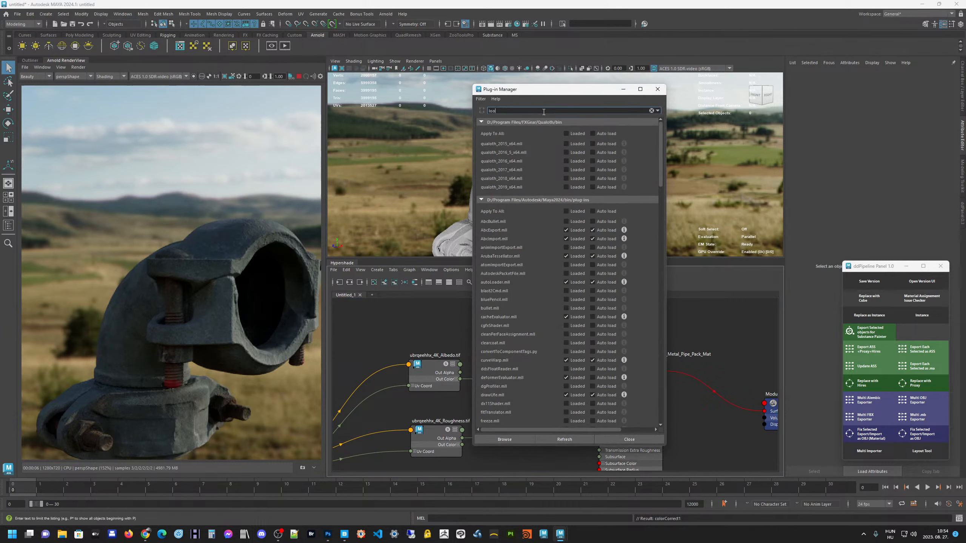
pyautogui.write('k')
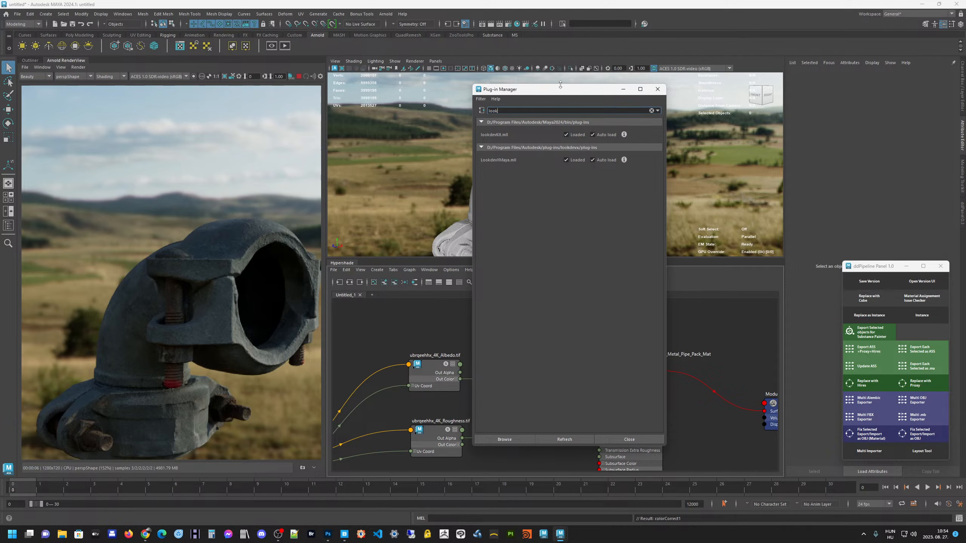
pyautogui.moveTo(560, 84); pyautogui.dragTo(514, 107)
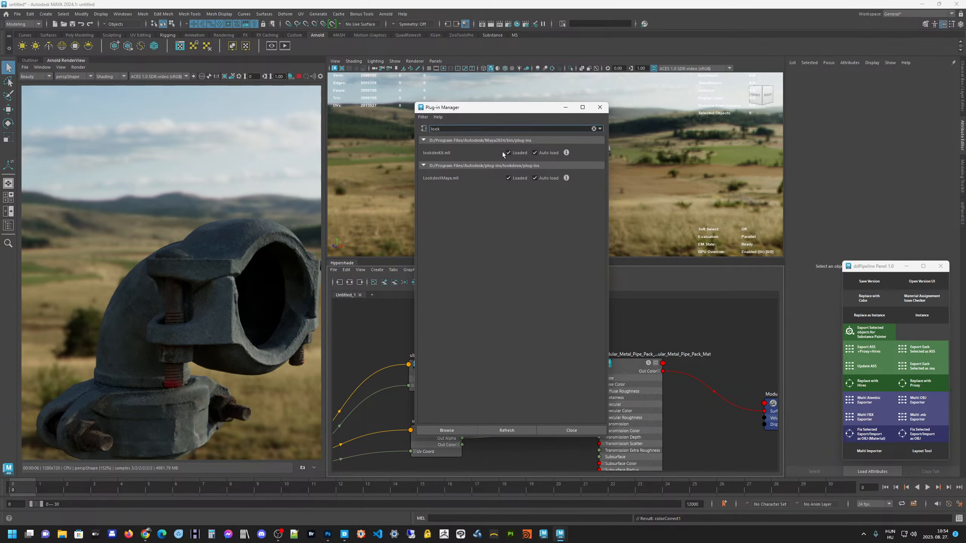
pyautogui.click(600, 107)
# Space out the nodes and route the Albedo texture's Out Color through colorCorrect into the material's Base Color
pyautogui.keyDown('alt'); pyautogui.moveTo(526, 337); pyautogui.dragTo(522, 347, button='middle'); pyautogui.keyUp('alt')
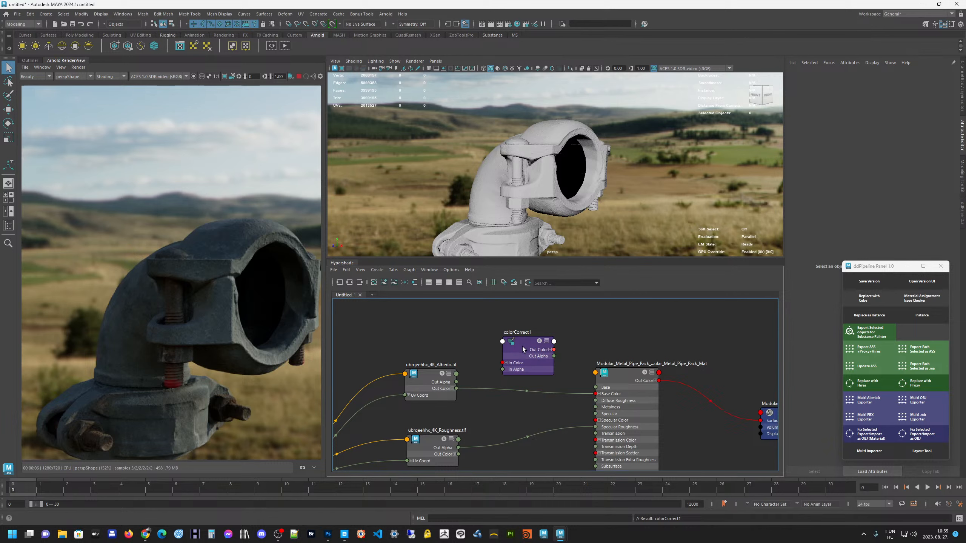
pyautogui.moveTo(523, 347); pyautogui.dragTo(519, 343)
pyautogui.keyDown('alt'); pyautogui.moveTo(604, 350); pyautogui.dragTo(559, 337, button='middle'); pyautogui.keyUp('alt')
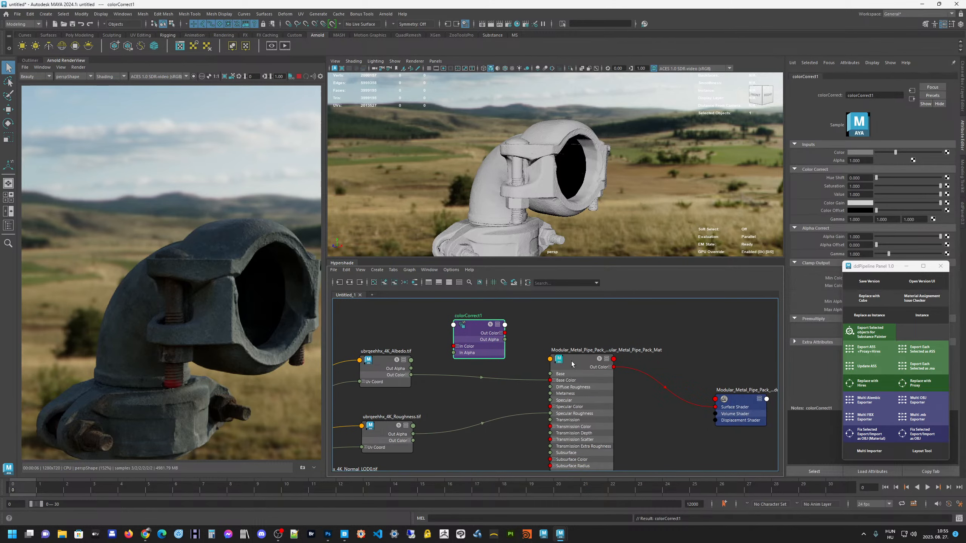
pyautogui.moveTo(571, 362); pyautogui.dragTo(610, 362)
pyautogui.moveTo(483, 330); pyautogui.dragTo(509, 331)
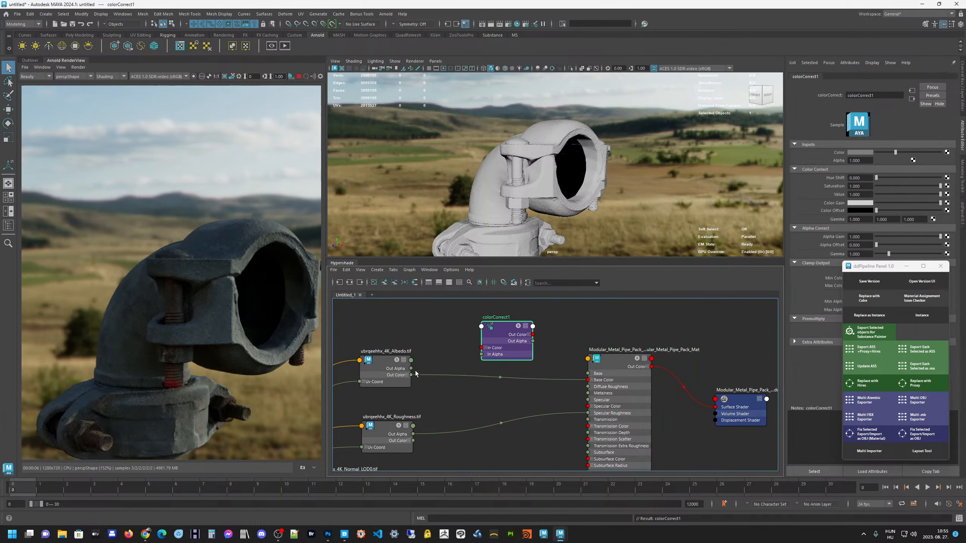
pyautogui.moveTo(413, 376); pyautogui.dragTo(482, 348)
pyautogui.moveTo(500, 332); pyautogui.dragTo(588, 379)
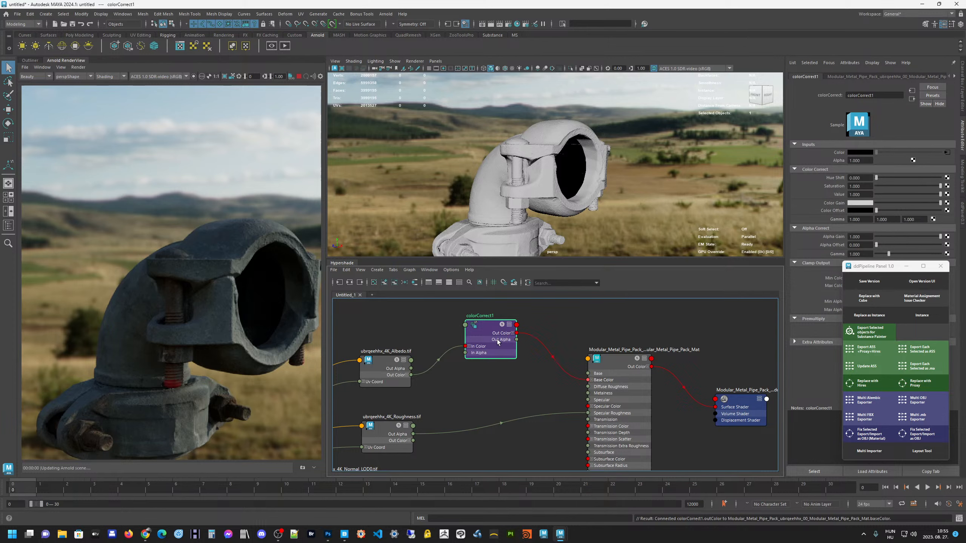
# Line up the Albedo and colorCorrect nodes and move the ddPipeline Panel clear of the colour correction attributes
pyautogui.moveTo(497, 338); pyautogui.dragTo(471, 341)
pyautogui.moveTo(868, 268); pyautogui.dragTo(741, 322)
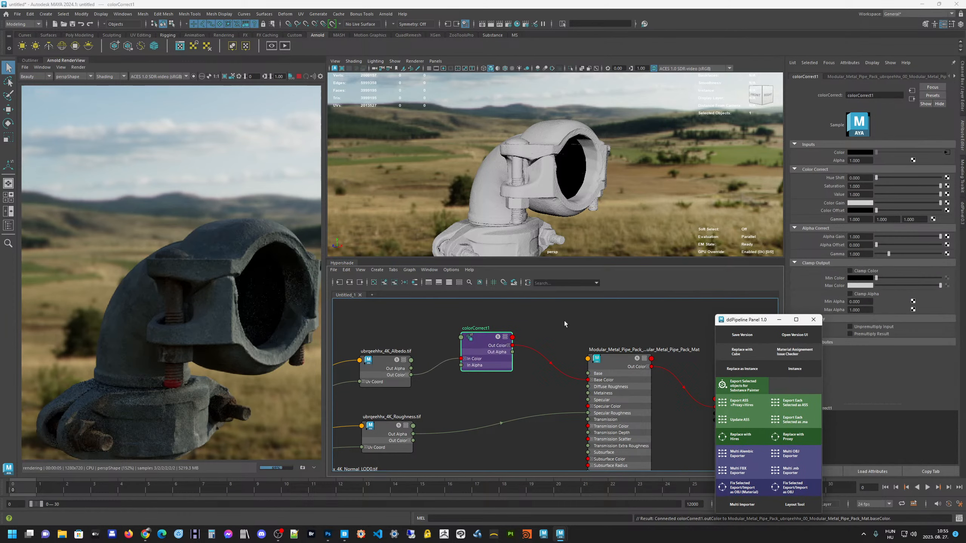
pyautogui.moveTo(378, 366); pyautogui.dragTo(377, 348)
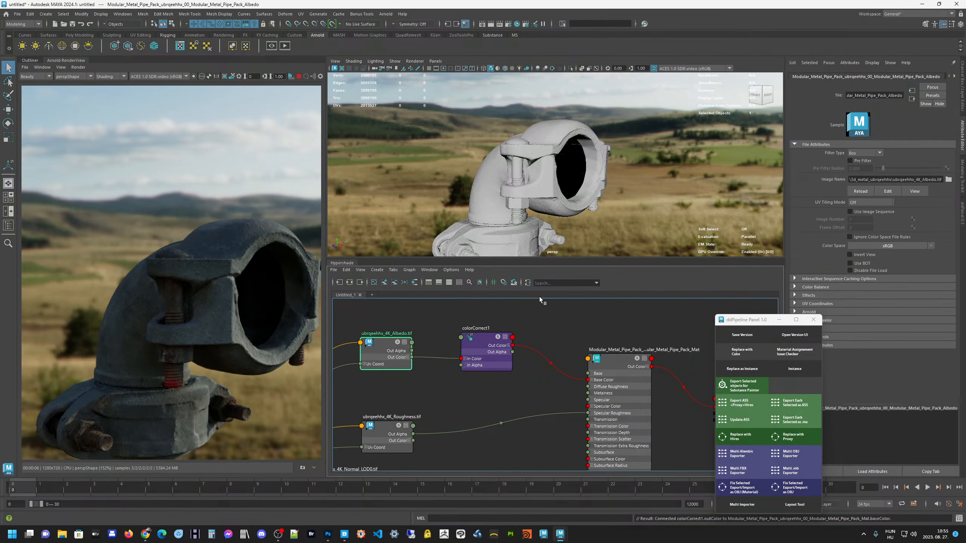
# Set all three Gamma values of the colorCorrect node to 1.1
pyautogui.click(483, 339)
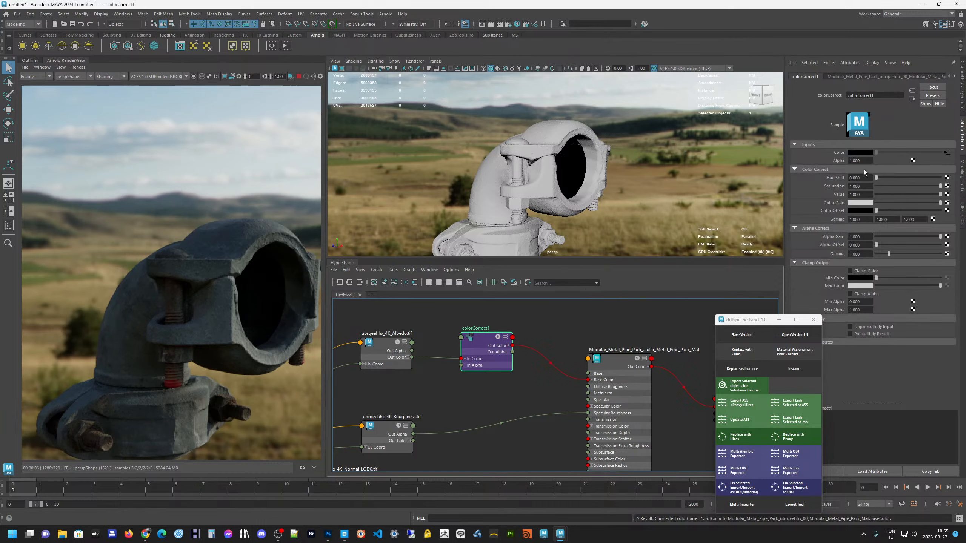
pyautogui.moveTo(877, 179)
pyautogui.mouseDown()
pyautogui.moveTo(898, 180)
pyautogui.moveTo(876, 180)
pyautogui.mouseUp()
pyautogui.click(874, 219)
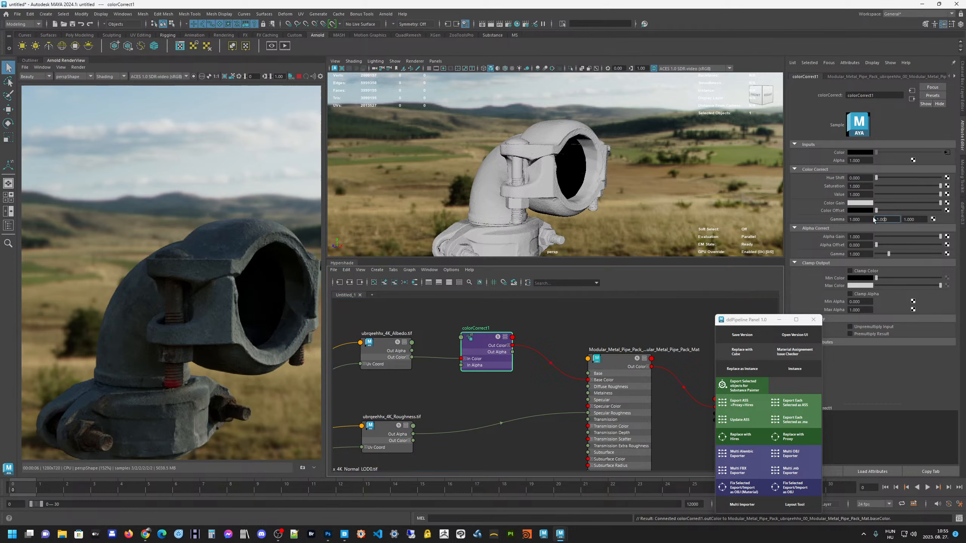
pyautogui.click(866, 220)
pyautogui.write('..1')
pyautogui.press('Tab')
pyautogui.write('1.1')
pyautogui.press('Tab')
pyautogui.write('1.1')
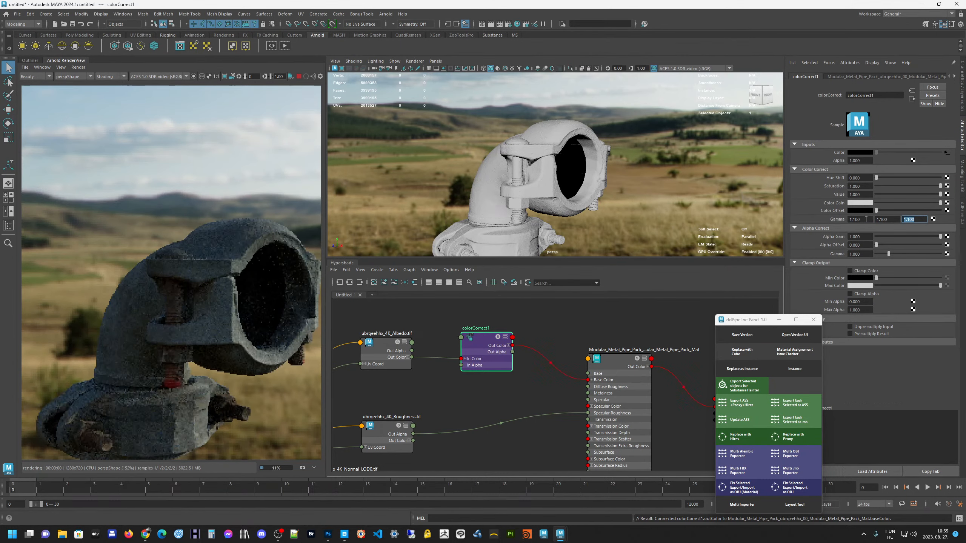
pyautogui.press('Return')
# Set the second Gamma value of the colorCorrect node to 1
pyautogui.moveTo(210, 289); pyautogui.dragTo(193, 265, button='middle')
pyautogui.scroll(-3, 203, 268)
pyautogui.scroll(3, 190, 281)
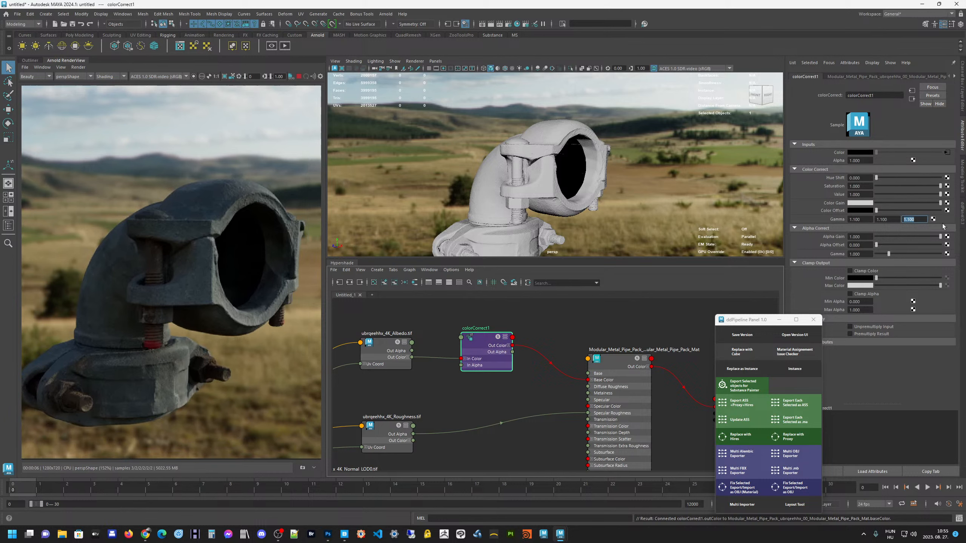
pyautogui.keyDown('ctrl'); pyautogui.moveTo(885, 220); pyautogui.dragTo(903, 226); pyautogui.keyUp('ctrl')
pyautogui.doubleClick(886, 219)
pyautogui.write('1')
pyautogui.press('Return')
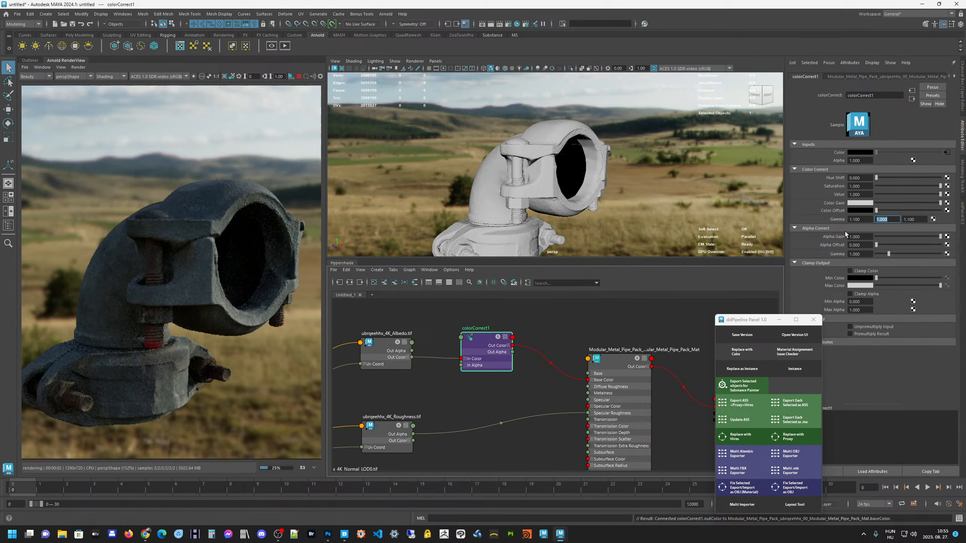
# Set all three Gamma values of the colorCorrect node to 0.1
pyautogui.click(865, 219)
pyautogui.write('0.1')
pyautogui.press('Tab')
pyautogui.write('0.1')
pyautogui.press('Tab')
pyautogui.write('0.1')
pyautogui.press('Return')
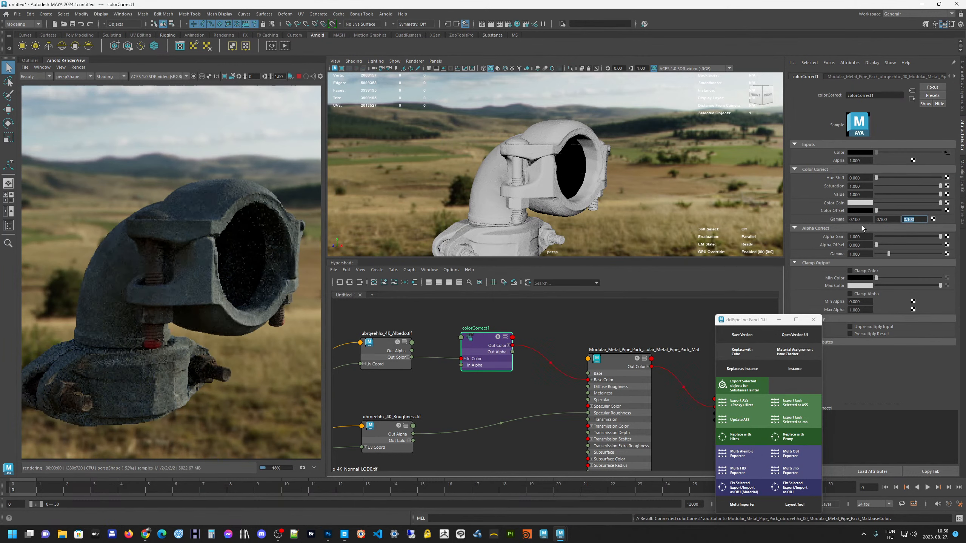
# Run Update Full Scene in the Arnold RenderView to re-render the pipe
pyautogui.keyDown('alt'); pyautogui.moveTo(567, 337); pyautogui.dragTo(569, 334, button='middle'); pyautogui.keyUp('alt')
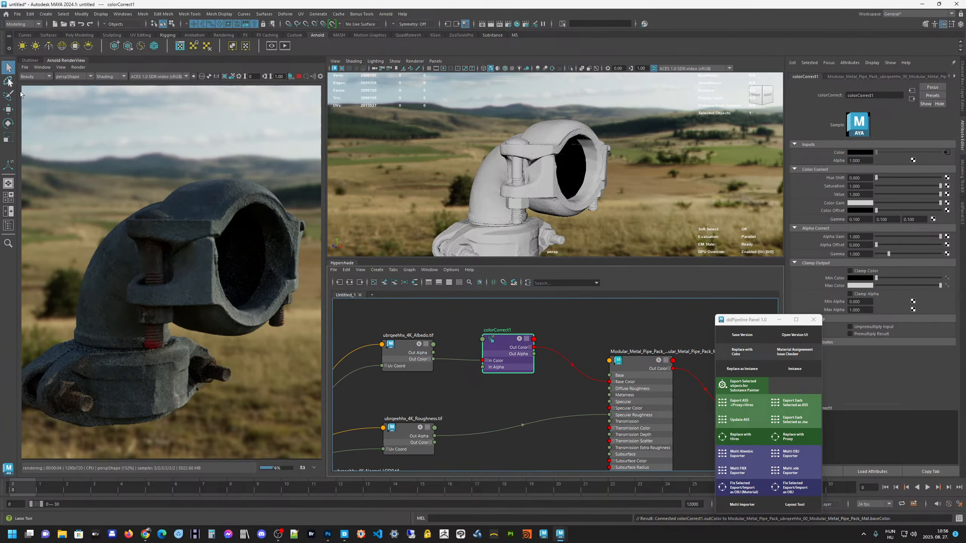
pyautogui.click(78, 67)
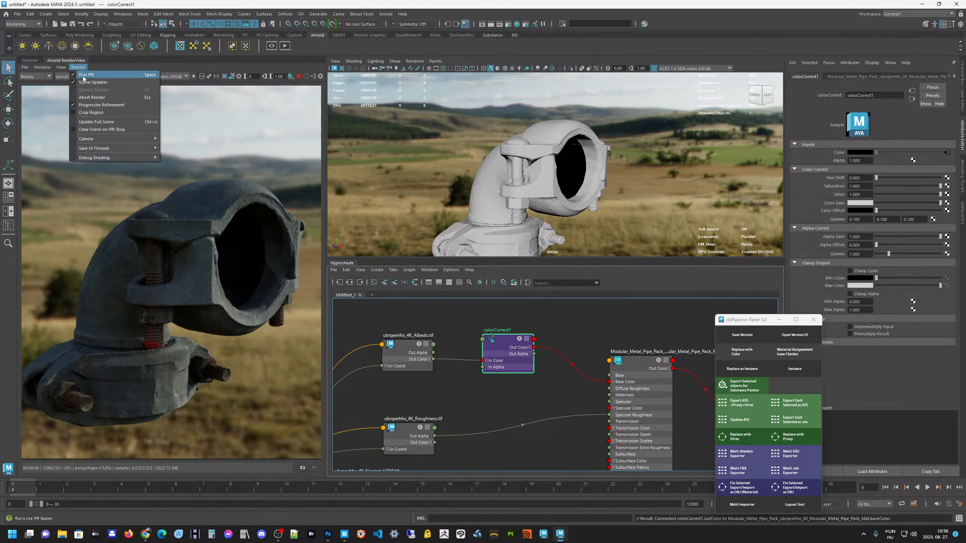
pyautogui.click(102, 122)
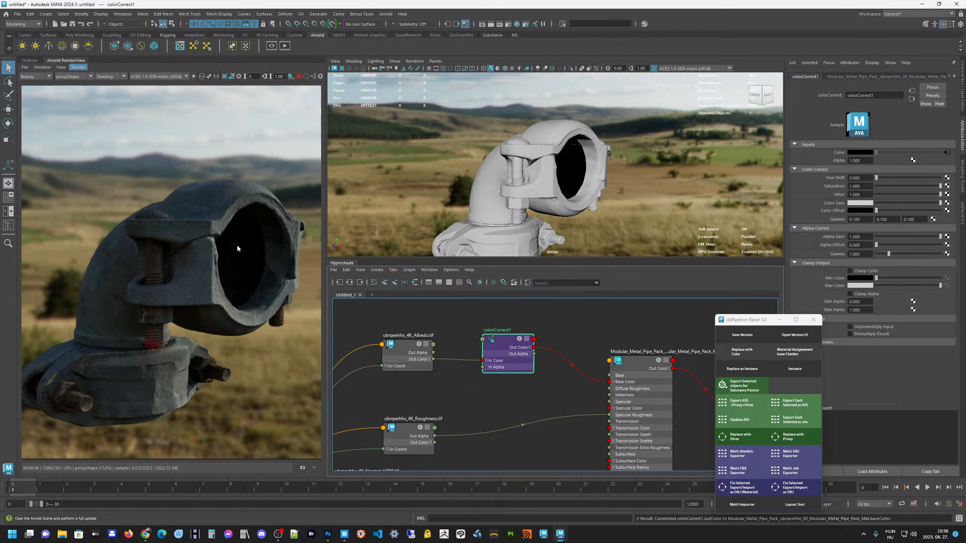